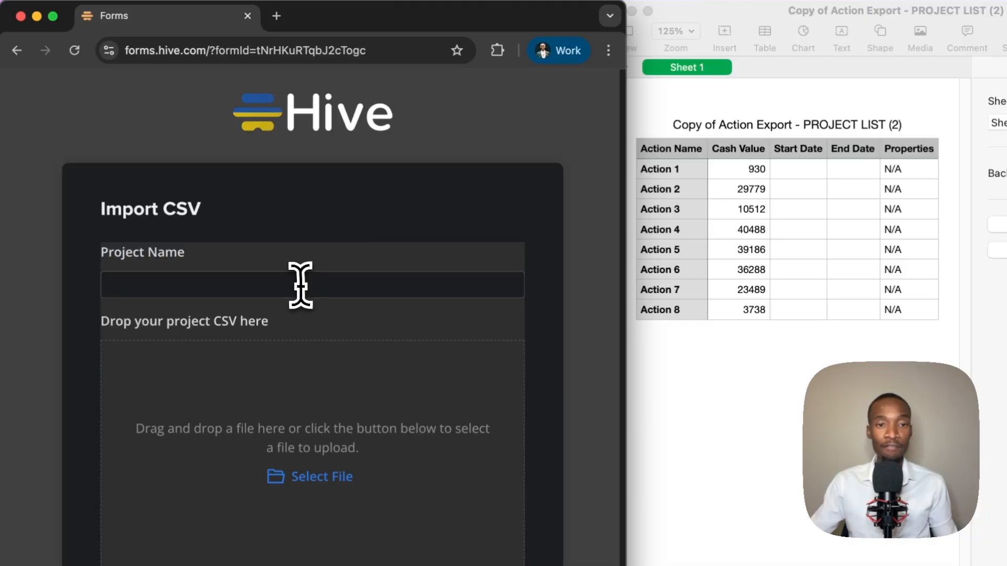
- Enter a project name in the CSV import form made of the owner's possessive first name followed by "Project"
{"action": "left_click", "coordinate": [314, 239]}
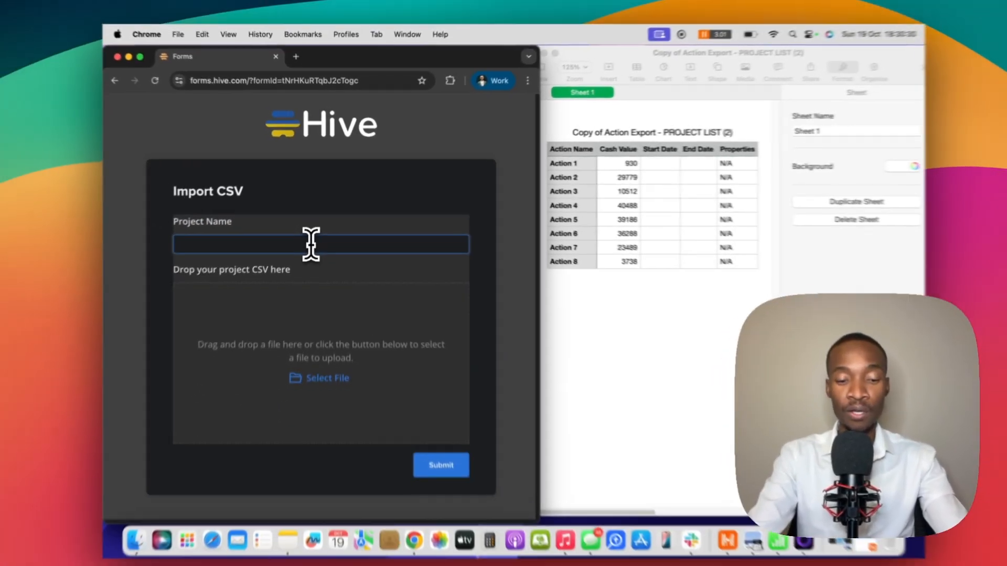
{"action": "type", "text": "Peter"}
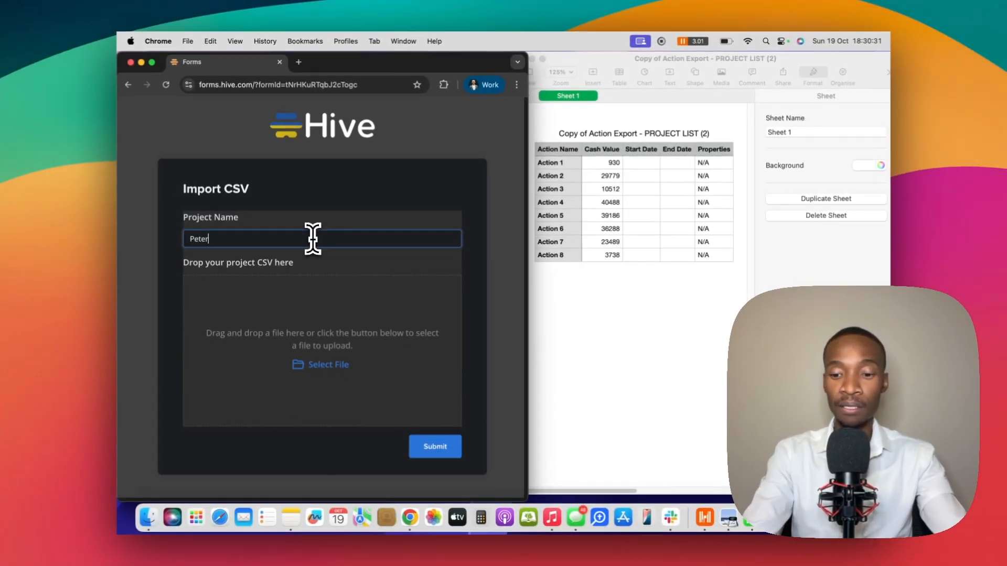
{"action": "type", "text": "'s Pro"}
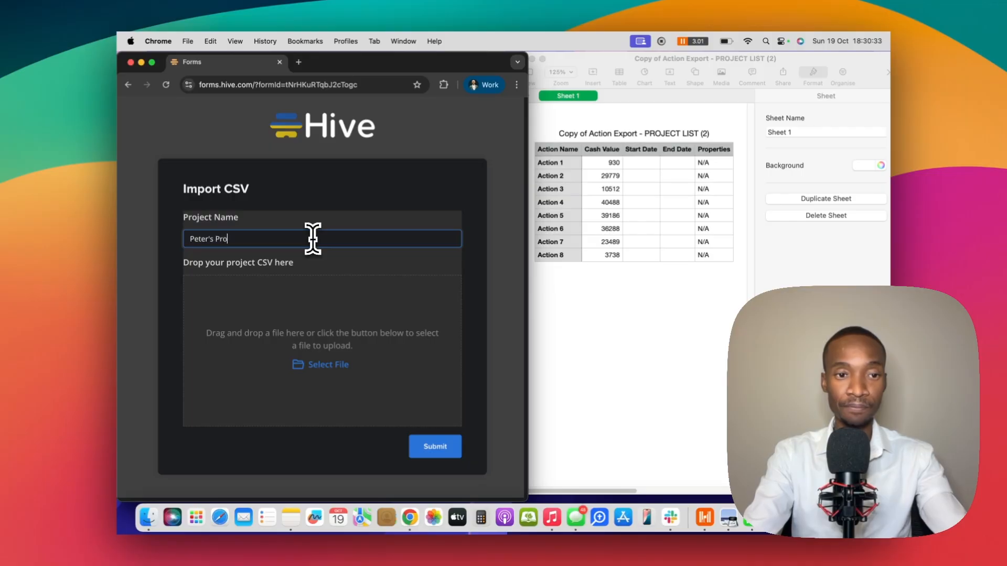
{"action": "type", "text": "ject"}
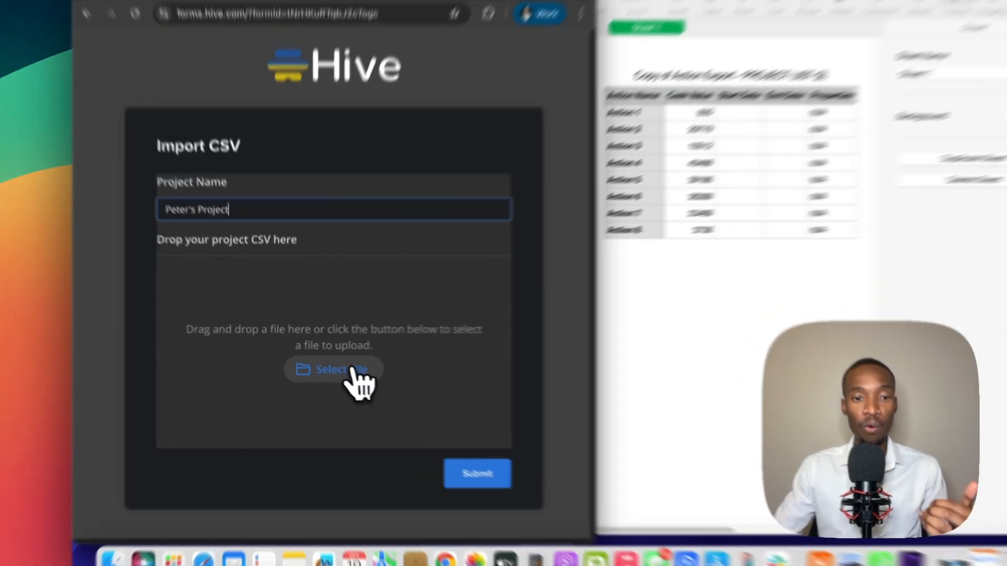
- Attach "Copy of Action Export - PROJECT LIST (2).csv" from Downloads to the import form and submit it
{"action": "left_click", "coordinate": [351, 370]}
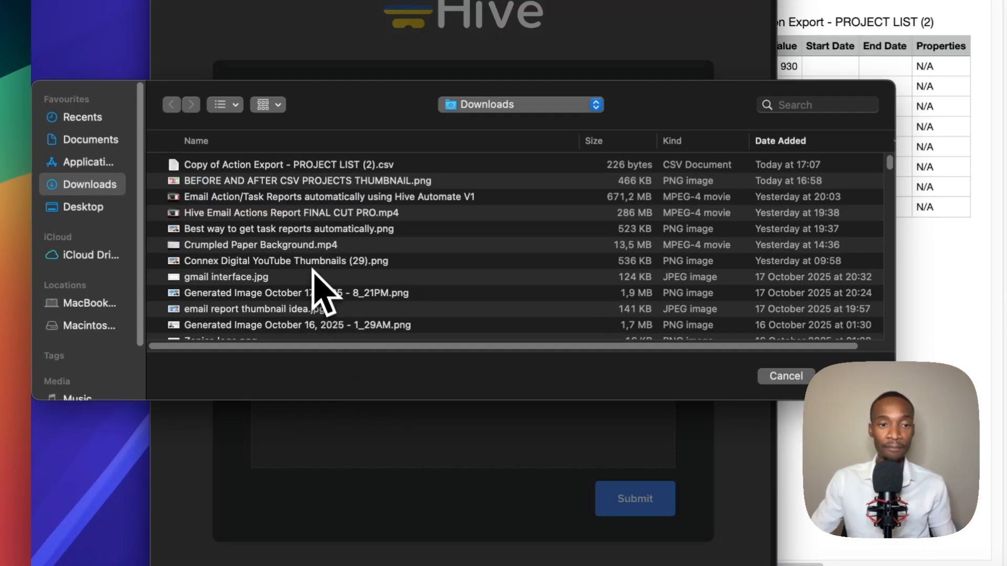
{"action": "left_click", "coordinate": [302, 165]}
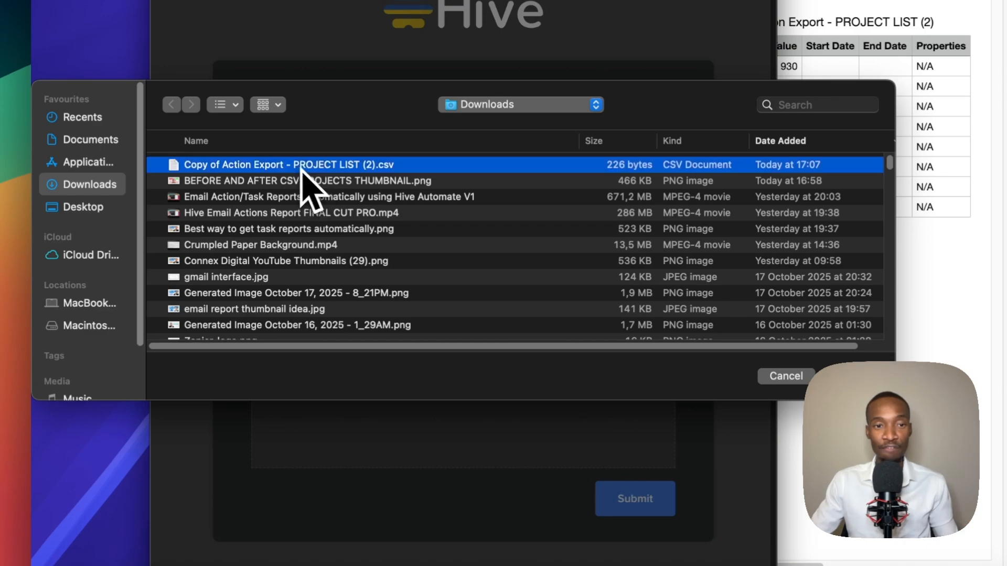
{"action": "double_click", "coordinate": [303, 167]}
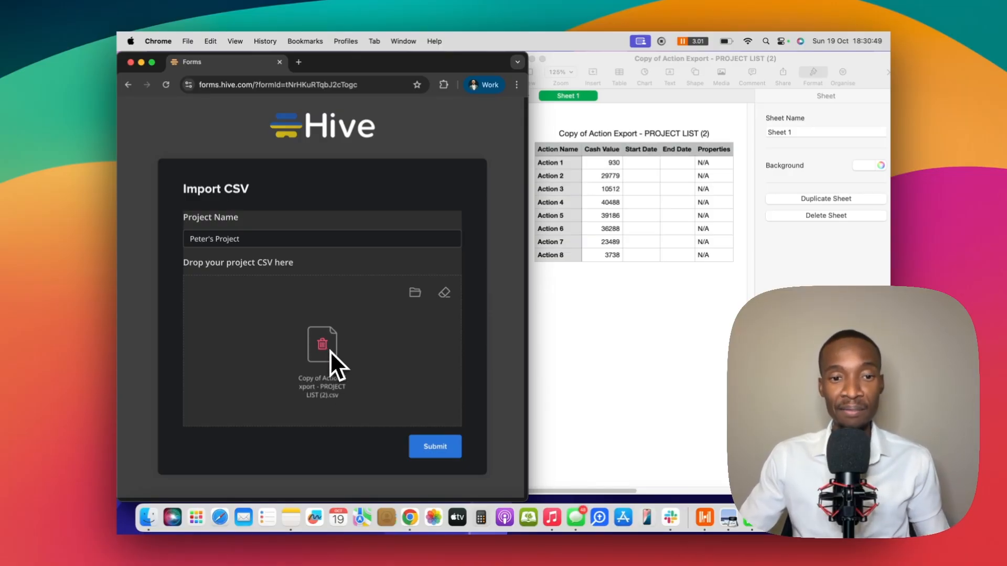
{"action": "left_click", "coordinate": [429, 446]}
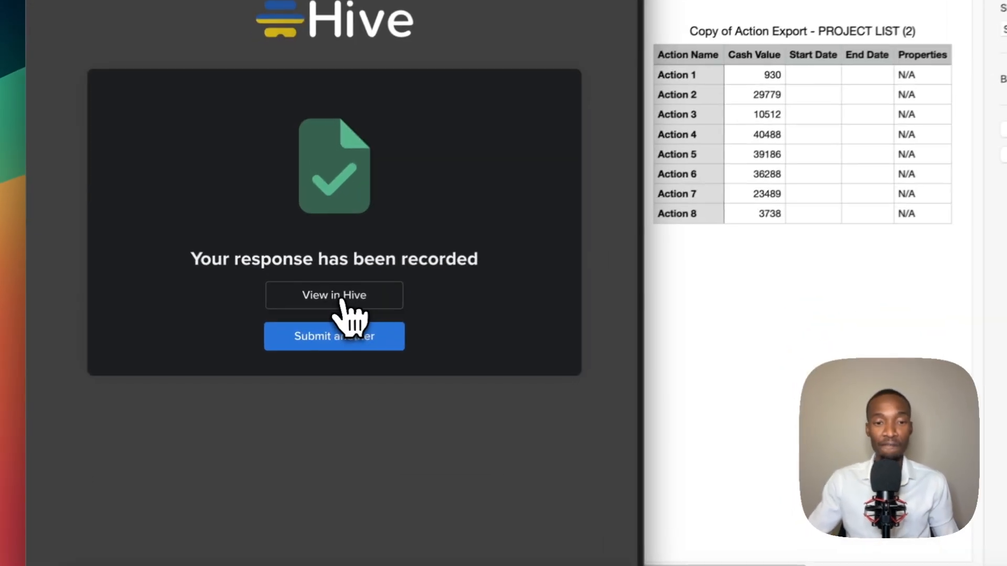
- View the submitted response in Hive, close its action, and look through the imported actions in the Unstarted column
{"action": "left_click", "coordinate": [346, 309]}
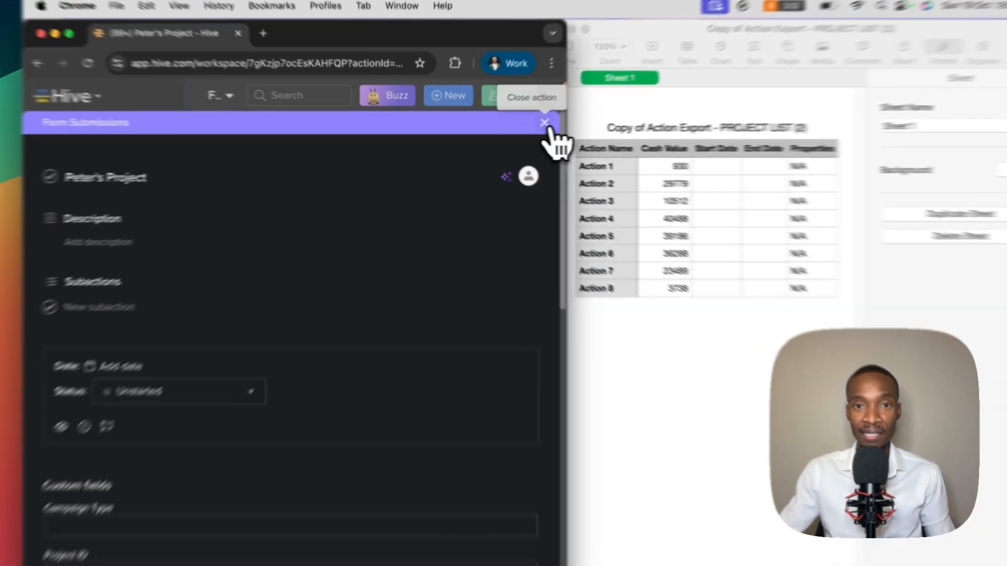
{"action": "left_click", "coordinate": [544, 122]}
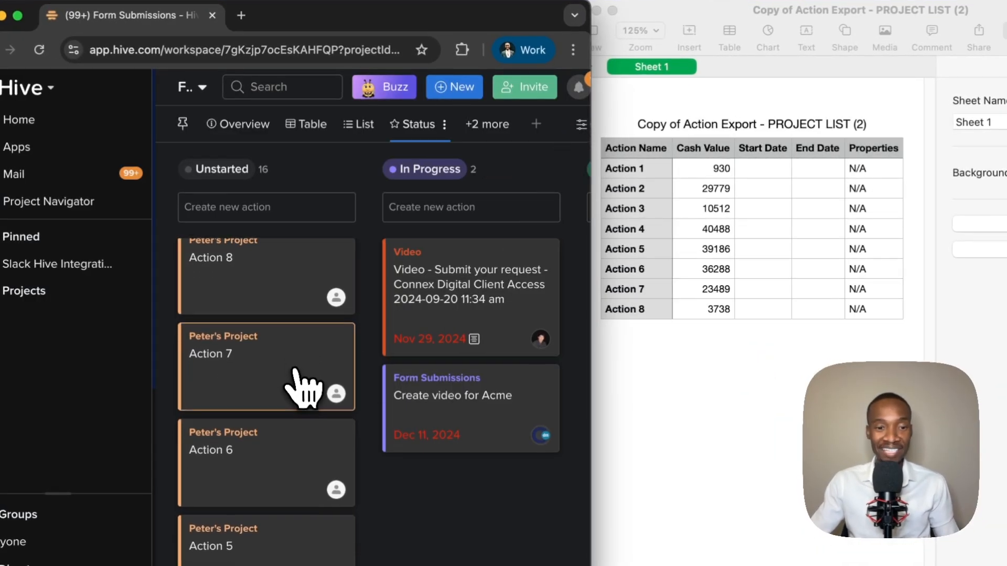
{"action": "scroll", "coordinate": [303, 369], "scroll_direction": "down", "scroll_amount": 5}
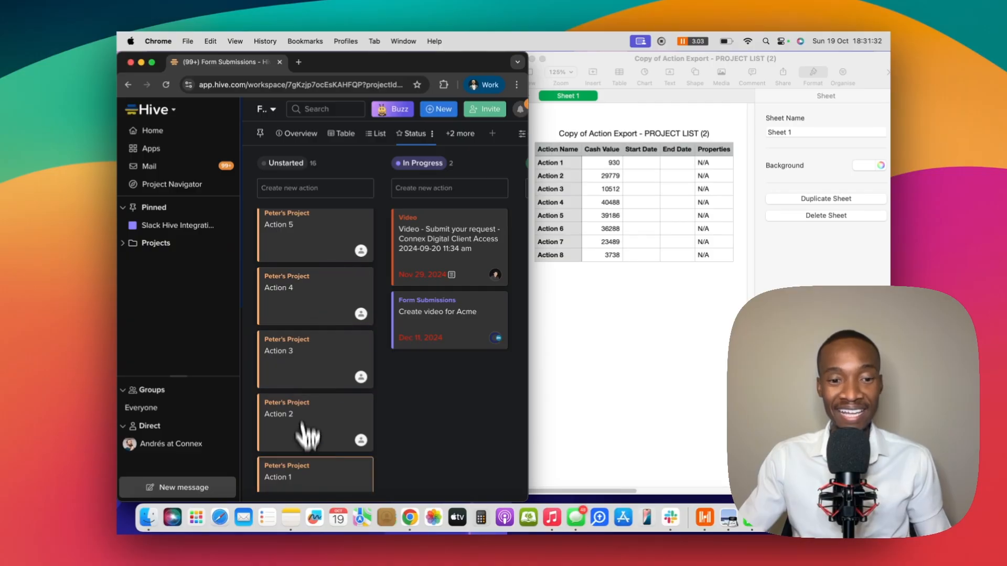
{"action": "scroll", "coordinate": [309, 428], "scroll_direction": "up", "scroll_amount": 2}
{"action": "scroll", "coordinate": [318, 404], "scroll_direction": "up", "scroll_amount": 5}
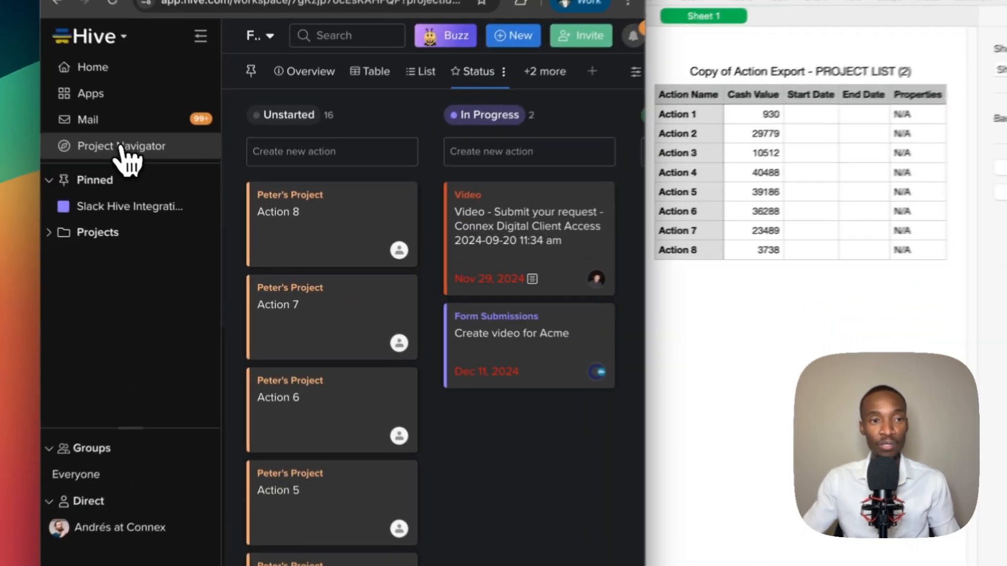
- Find the newly imported project under Form Submissions in the Project Navigator and open it
{"action": "left_click", "coordinate": [183, 184]}
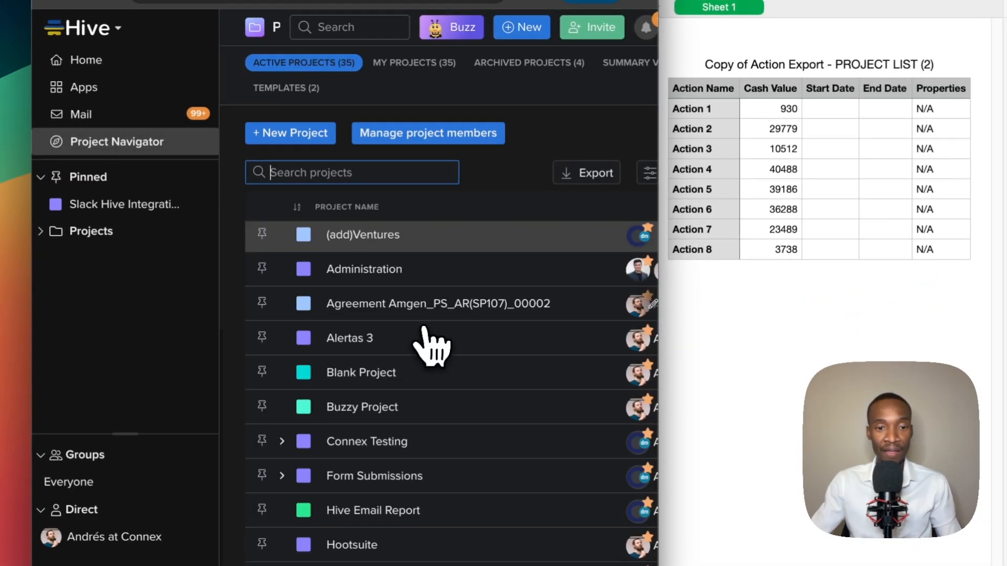
{"action": "scroll", "coordinate": [409, 359], "scroll_direction": "down", "scroll_amount": 5}
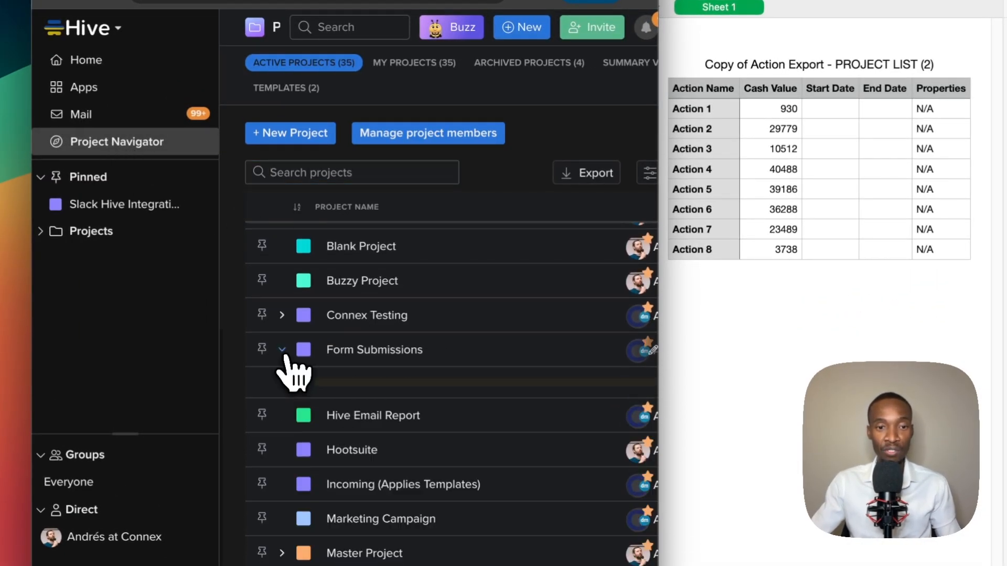
{"action": "left_click", "coordinate": [282, 349]}
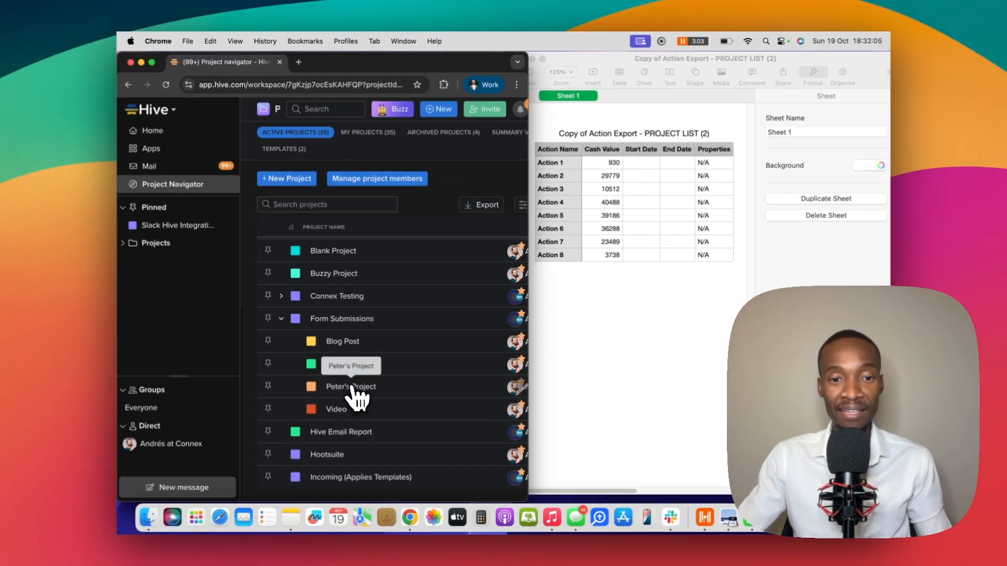
{"action": "left_click", "coordinate": [351, 388]}
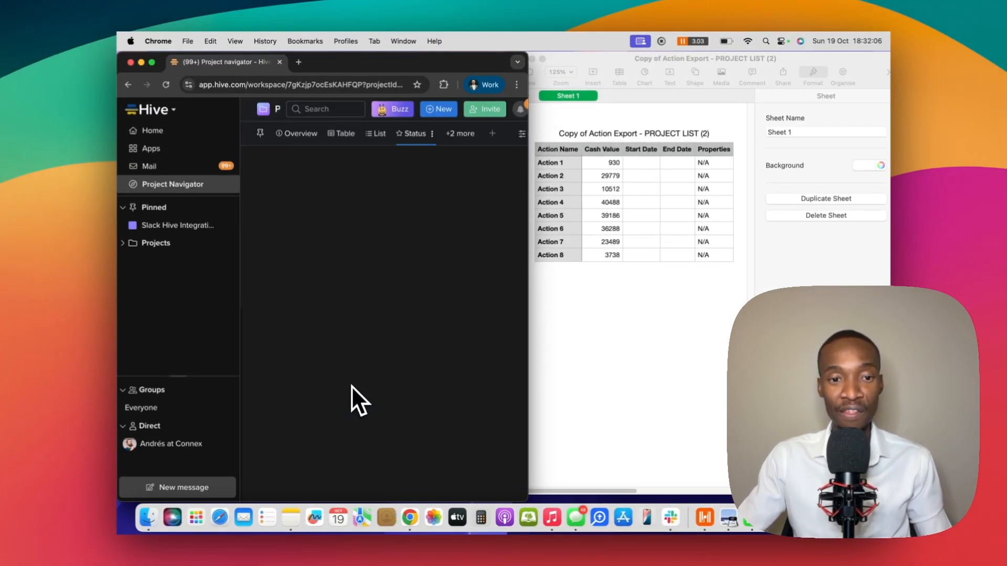
- View the imported project's status board in full screen and return to the side-by-side window layout
{"action": "left_click", "coordinate": [152, 63]}
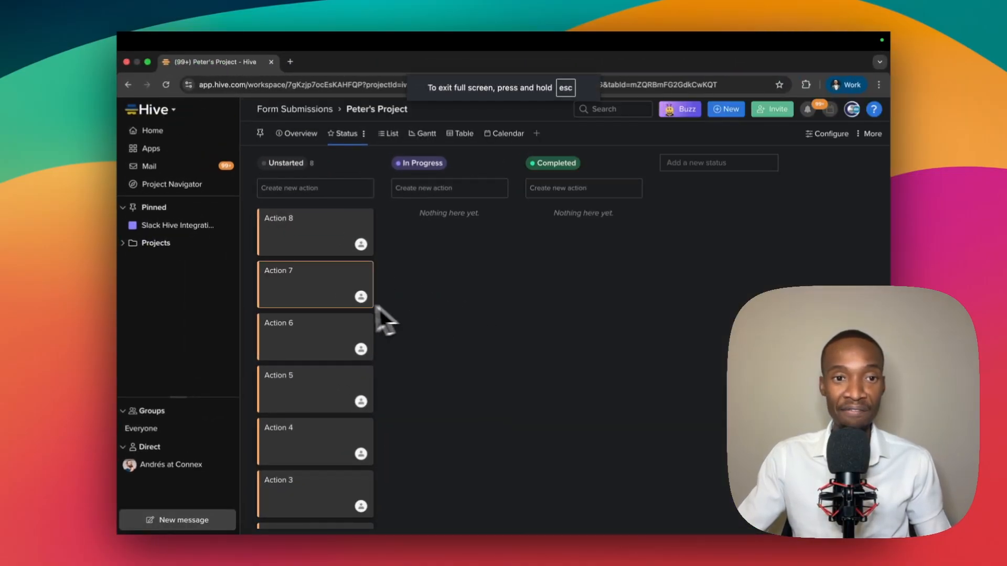
{"action": "scroll", "coordinate": [362, 414], "scroll_direction": "down", "scroll_amount": 2}
{"action": "scroll", "coordinate": [360, 406], "scroll_direction": "up", "scroll_amount": 2}
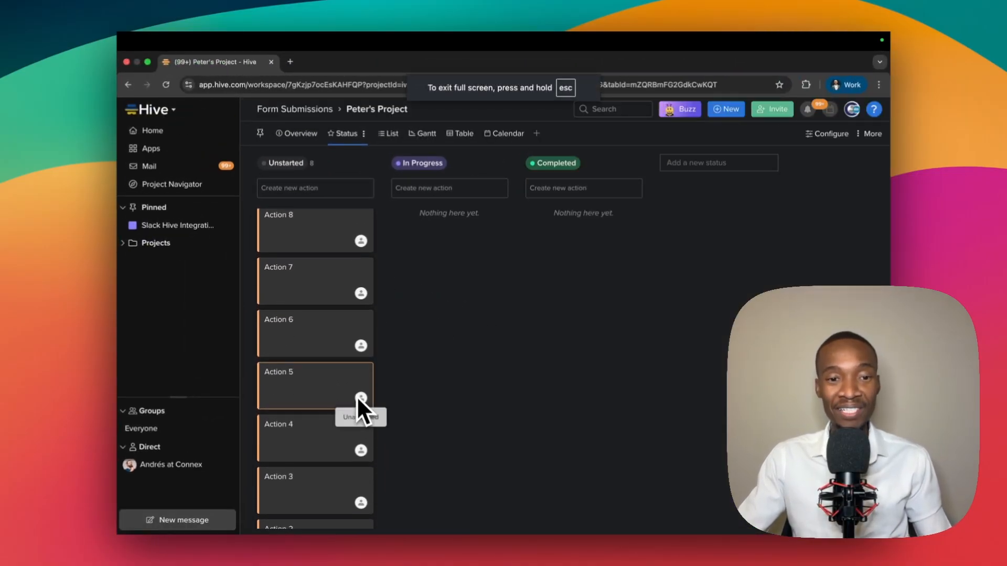
{"action": "left_click", "coordinate": [149, 62]}
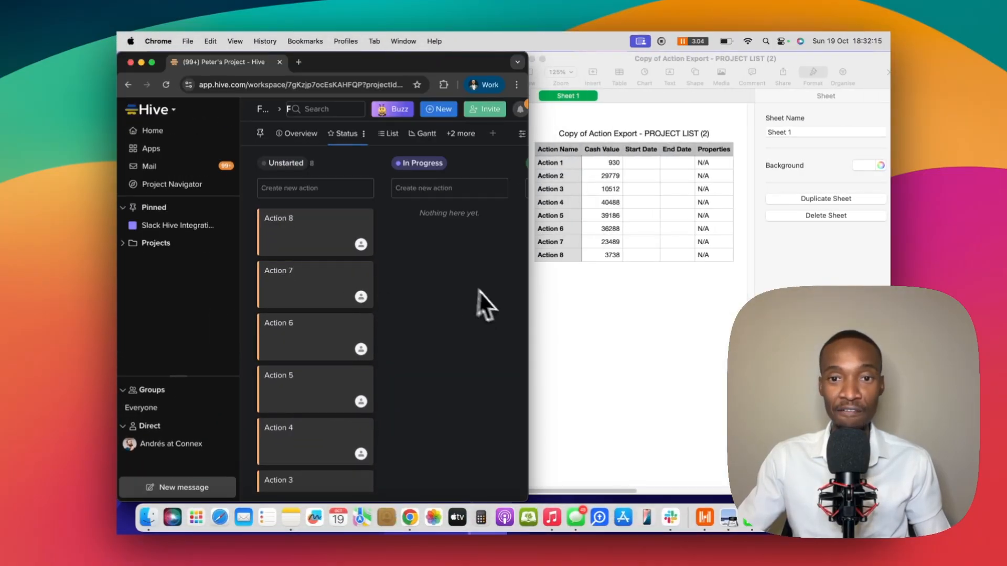
- Open Action 8 and compare its Reference and Cash Value custom fields with the spreadsheet row
{"action": "left_click", "coordinate": [314, 241]}
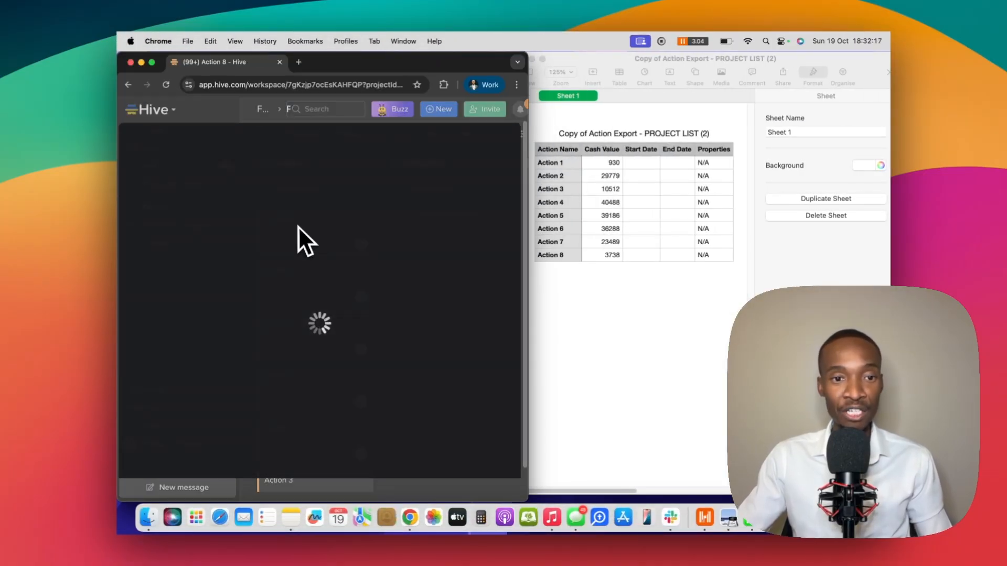
{"action": "scroll", "coordinate": [235, 297], "scroll_direction": "down", "scroll_amount": 3}
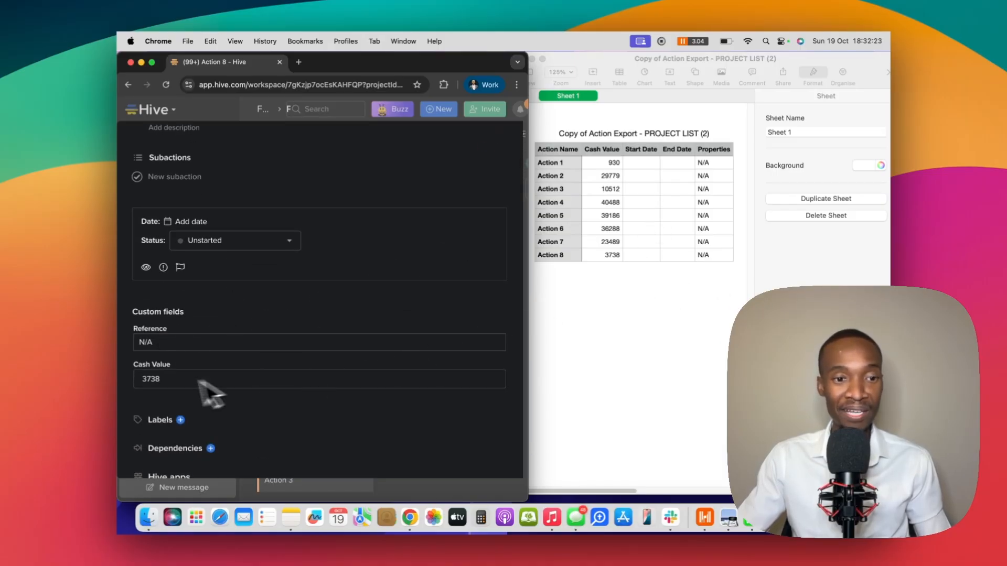
{"action": "scroll", "coordinate": [173, 390], "scroll_direction": "down", "scroll_amount": 1}
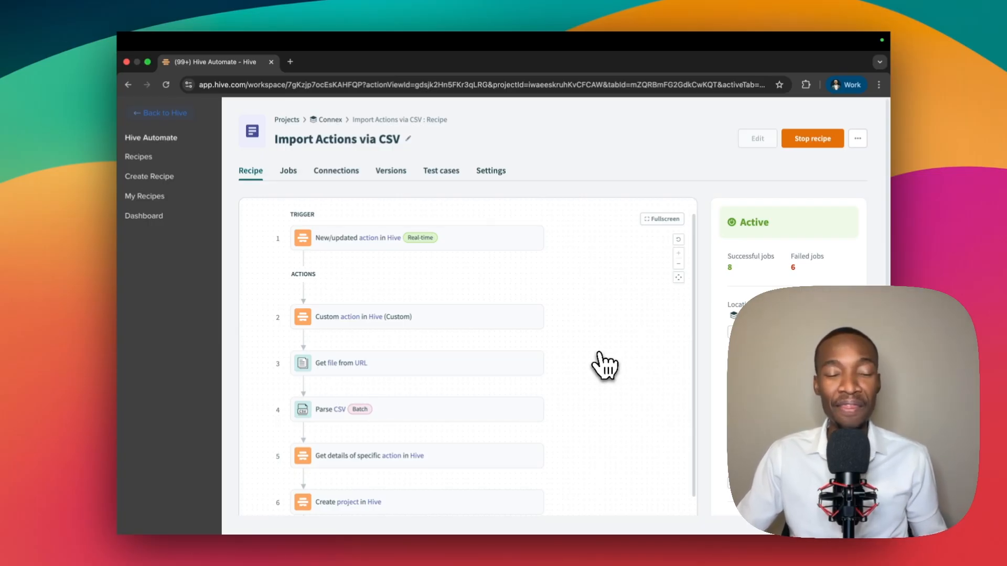
- Examine the object, trigger events and projects set in the New/updated action trigger of the Import Actions via CSV recipe
{"action": "scroll", "coordinate": [603, 364], "scroll_direction": "down", "scroll_amount": 3}
{"action": "scroll", "coordinate": [576, 398], "scroll_direction": "up", "scroll_amount": 5}
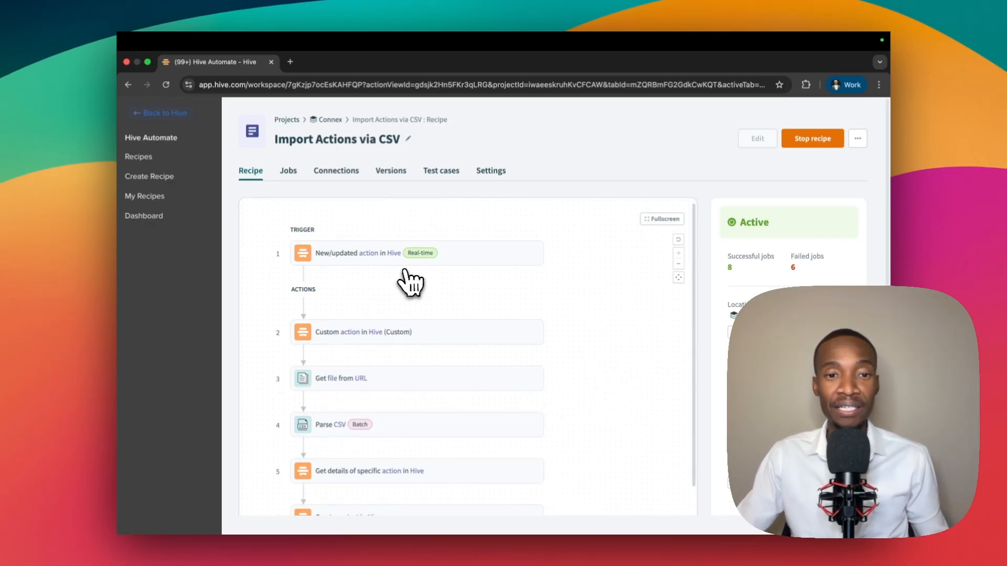
{"action": "left_click", "coordinate": [375, 270]}
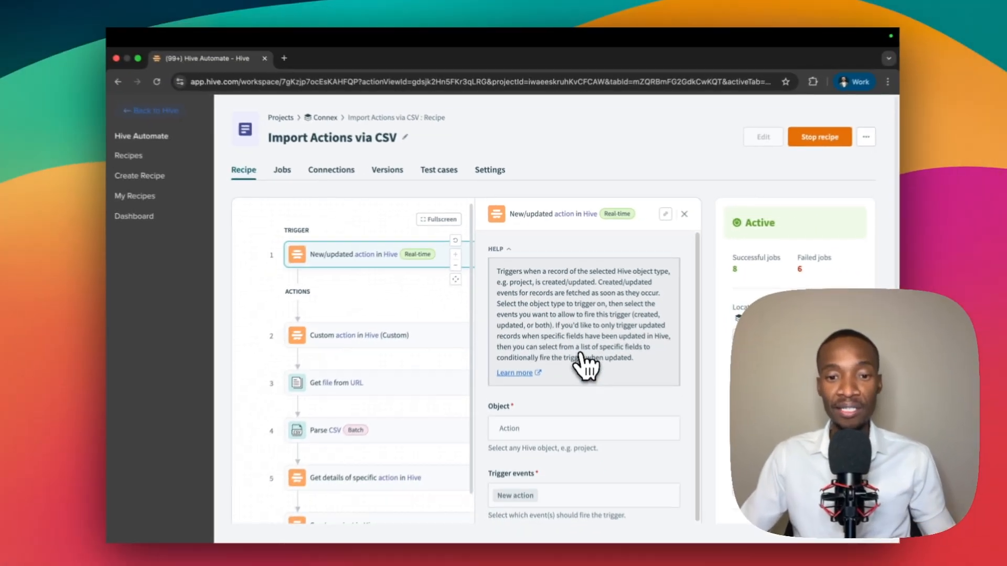
{"action": "scroll", "coordinate": [603, 435], "scroll_direction": "down", "scroll_amount": 3}
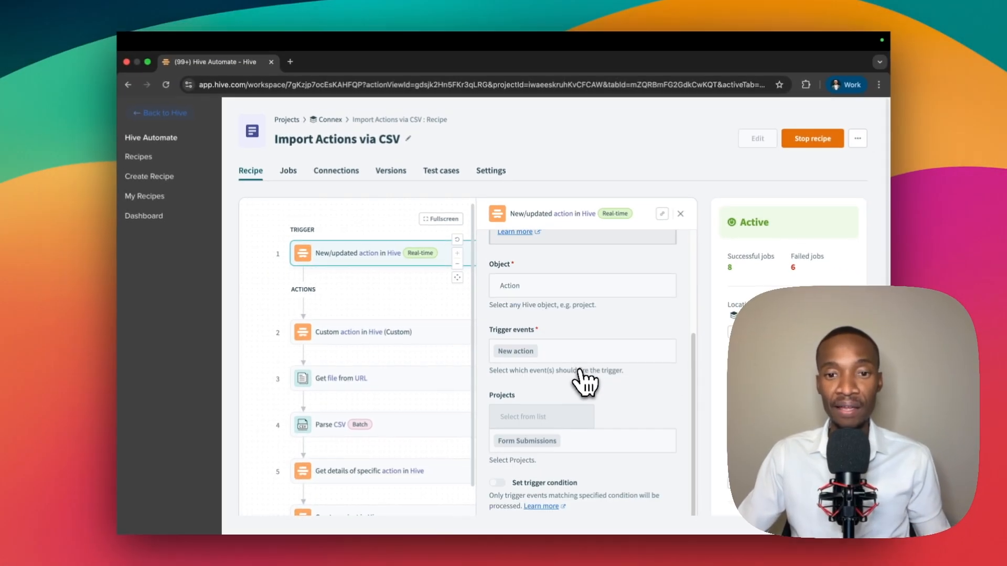
{"action": "scroll", "coordinate": [598, 451], "scroll_direction": "up", "scroll_amount": 1}
{"action": "scroll", "coordinate": [543, 348], "scroll_direction": "down", "scroll_amount": 1}
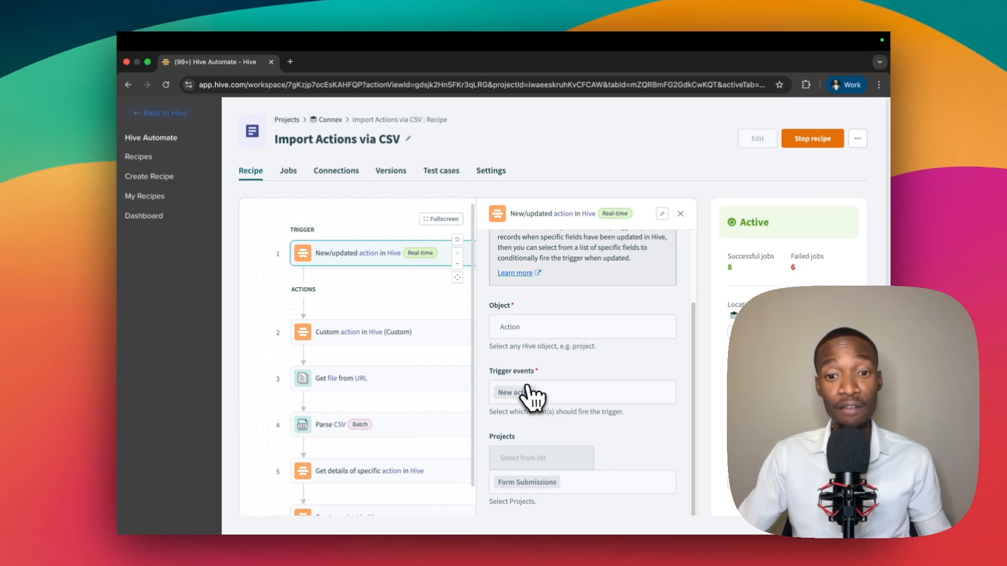
{"action": "scroll", "coordinate": [550, 398], "scroll_direction": "down", "scroll_amount": 2}
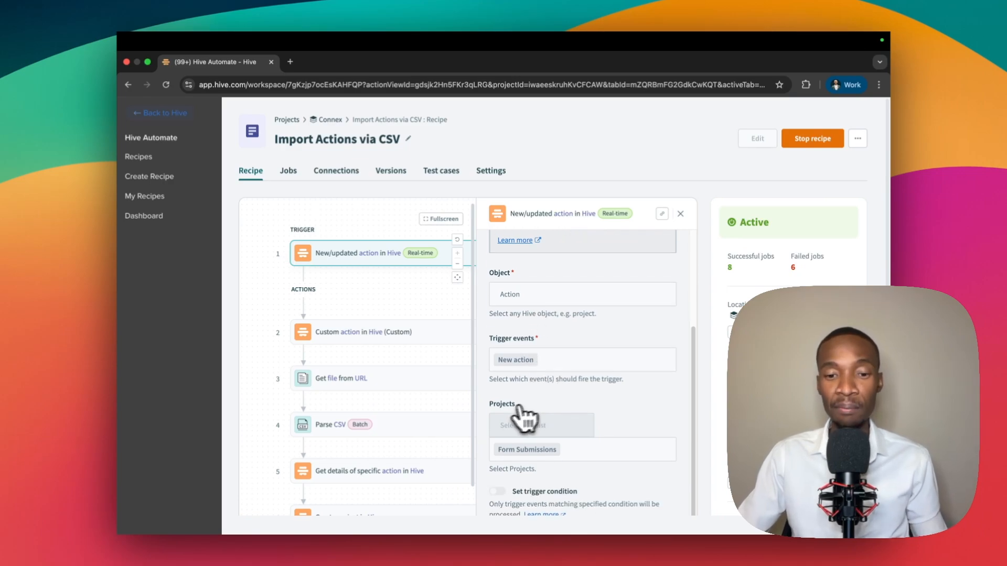
{"action": "scroll", "coordinate": [566, 446], "scroll_direction": "up", "scroll_amount": 2}
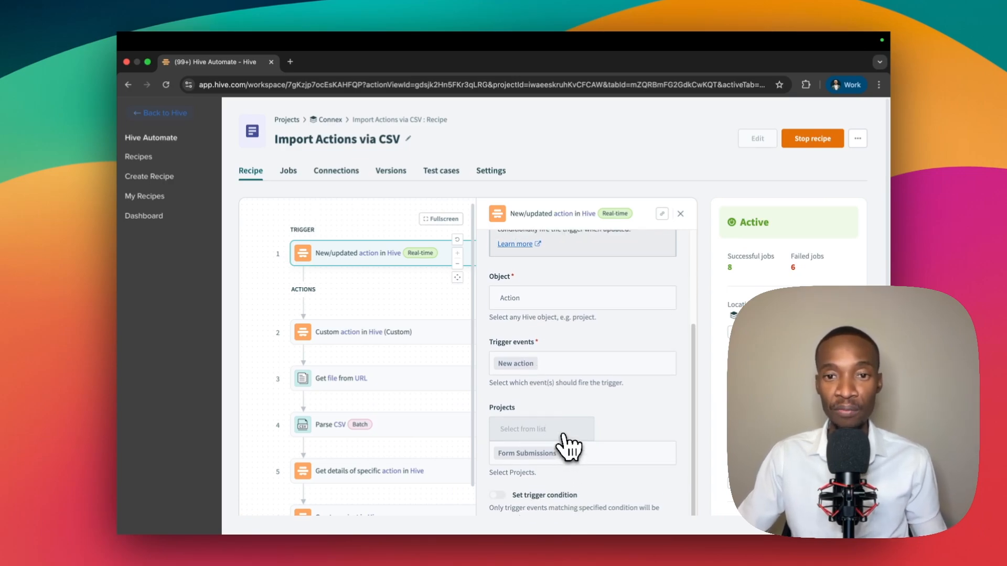
{"action": "scroll", "coordinate": [567, 438], "scroll_direction": "up", "scroll_amount": 3}
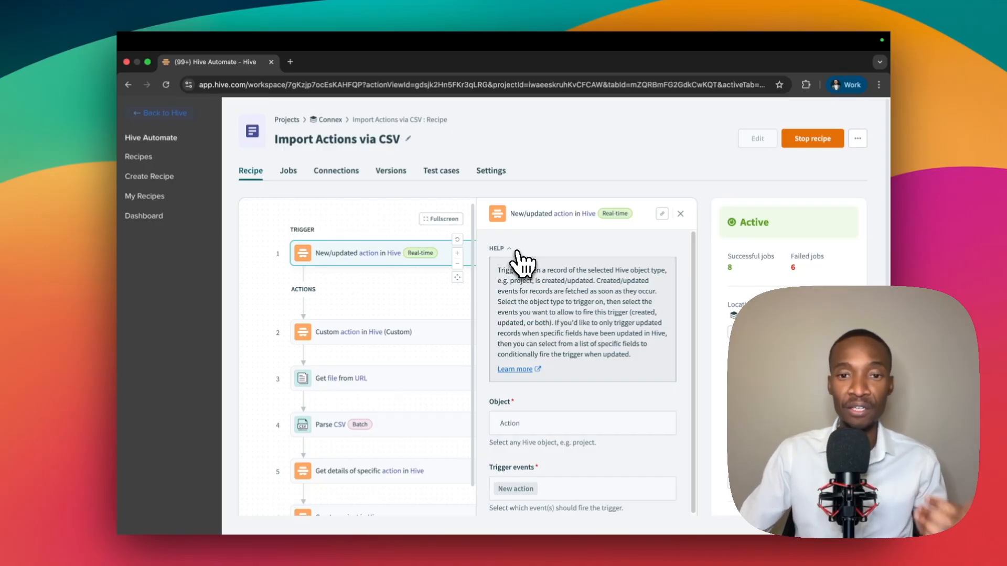
{"action": "scroll", "coordinate": [577, 299], "scroll_direction": "down", "scroll_amount": 5}
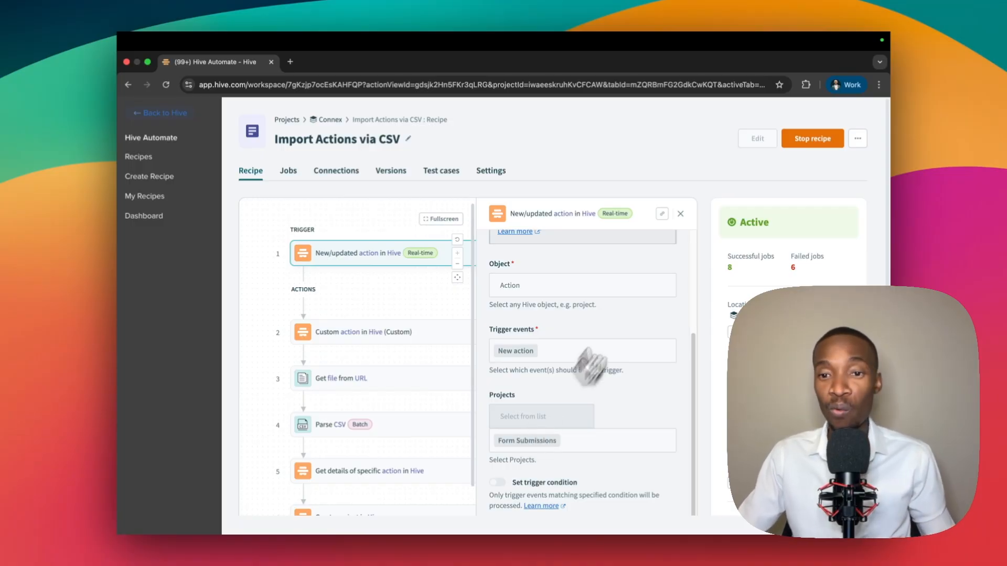
{"action": "left_click", "coordinate": [681, 215]}
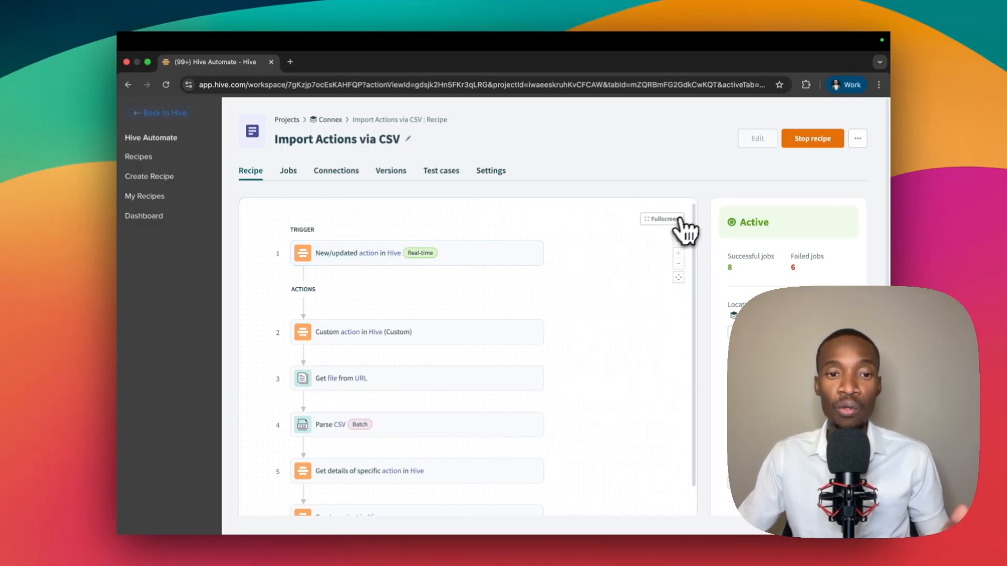
- Open the Custom action in Hive step and examine its action name, HTTP method and attachments request path
{"action": "left_click", "coordinate": [416, 338]}
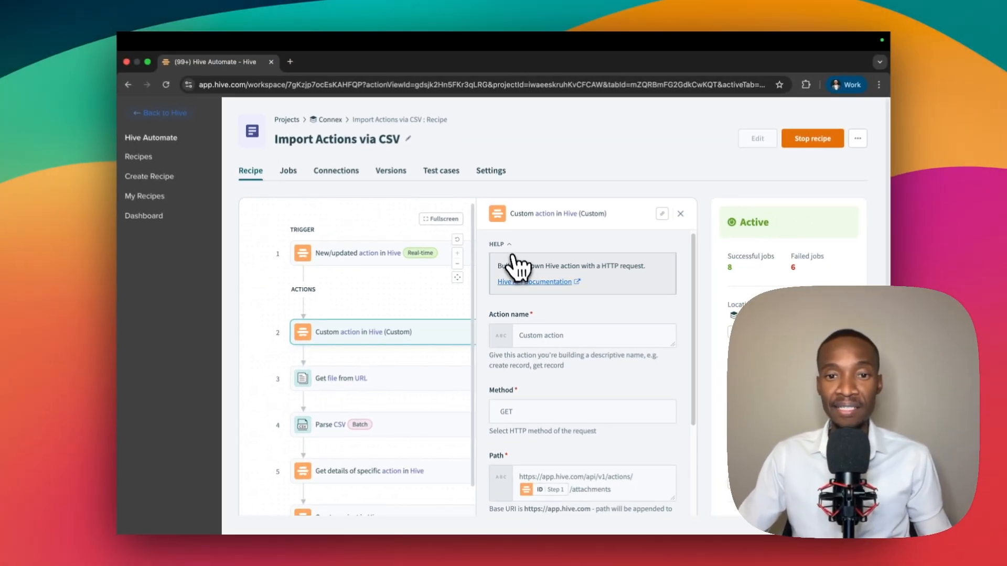
{"action": "scroll", "coordinate": [509, 262], "scroll_direction": "up", "scroll_amount": 1}
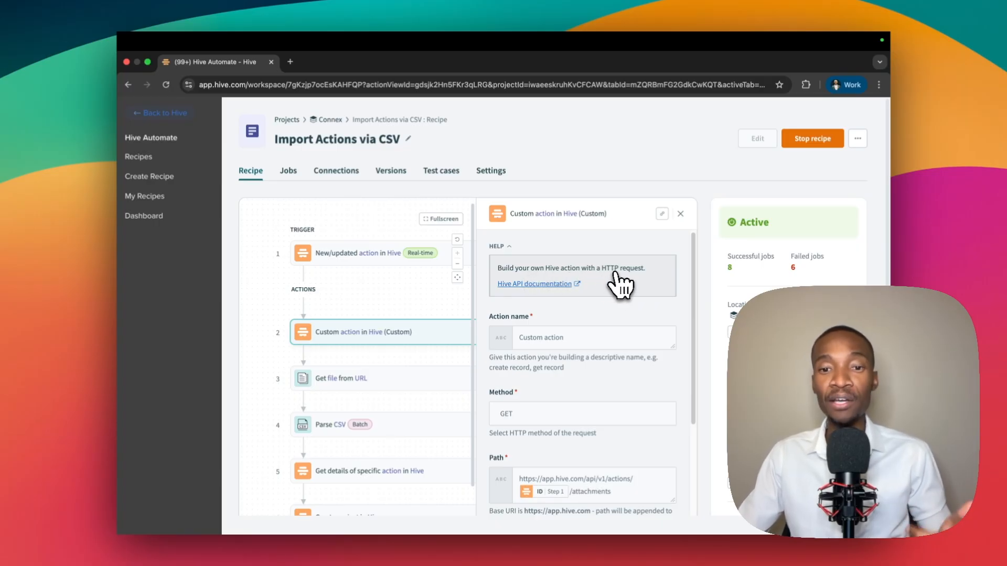
{"action": "scroll", "coordinate": [618, 297], "scroll_direction": "down", "scroll_amount": 2}
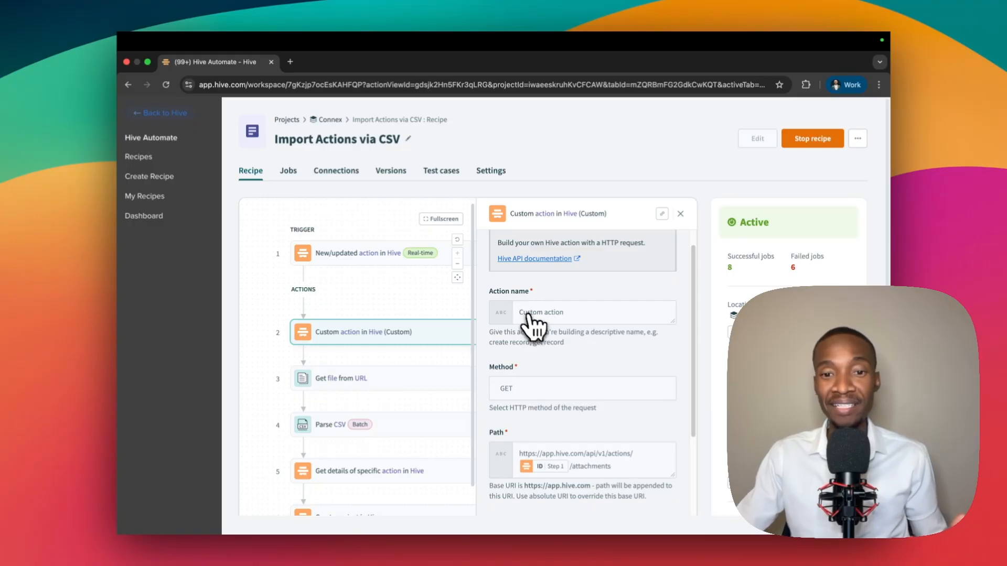
{"action": "scroll", "coordinate": [566, 331], "scroll_direction": "down", "scroll_amount": 2}
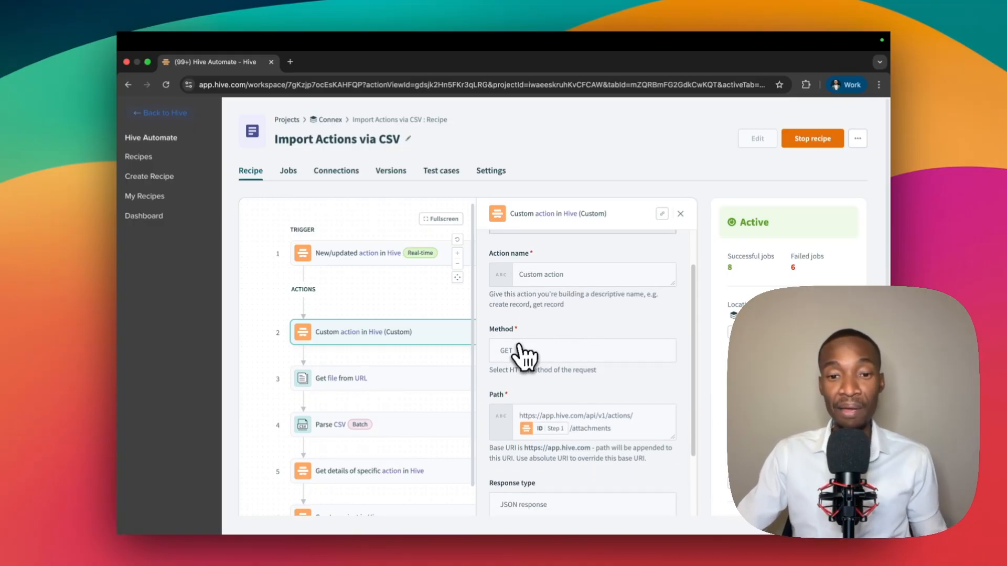
{"action": "scroll", "coordinate": [523, 362], "scroll_direction": "down", "scroll_amount": 3}
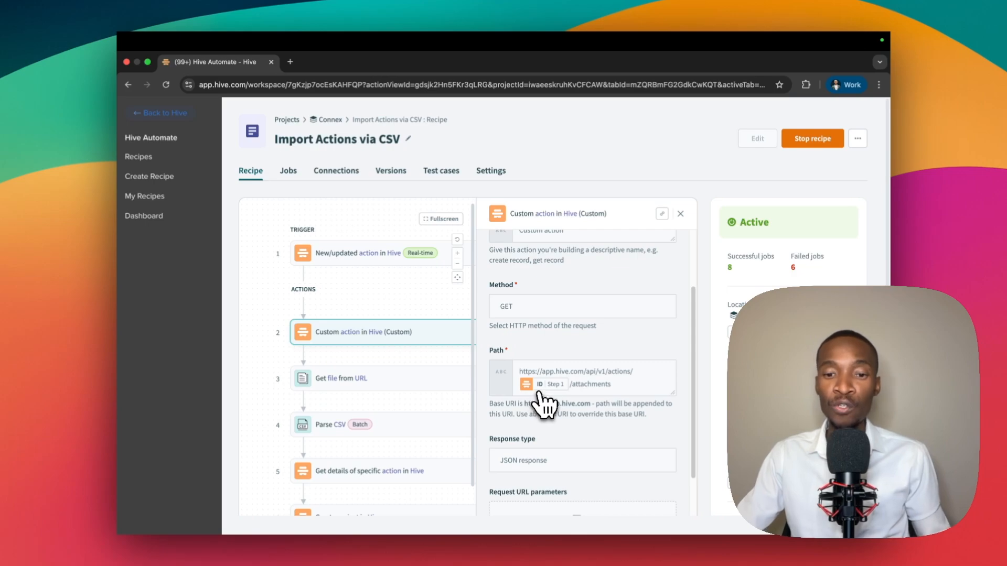
{"action": "mouse_move", "coordinate": [548, 389]}
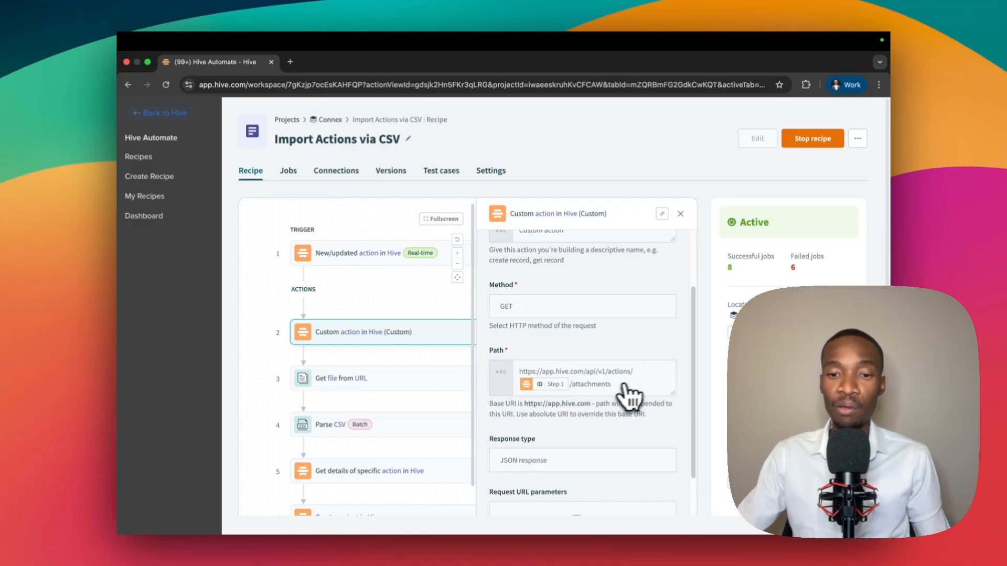
{"action": "scroll", "coordinate": [582, 406], "scroll_direction": "down", "scroll_amount": 1}
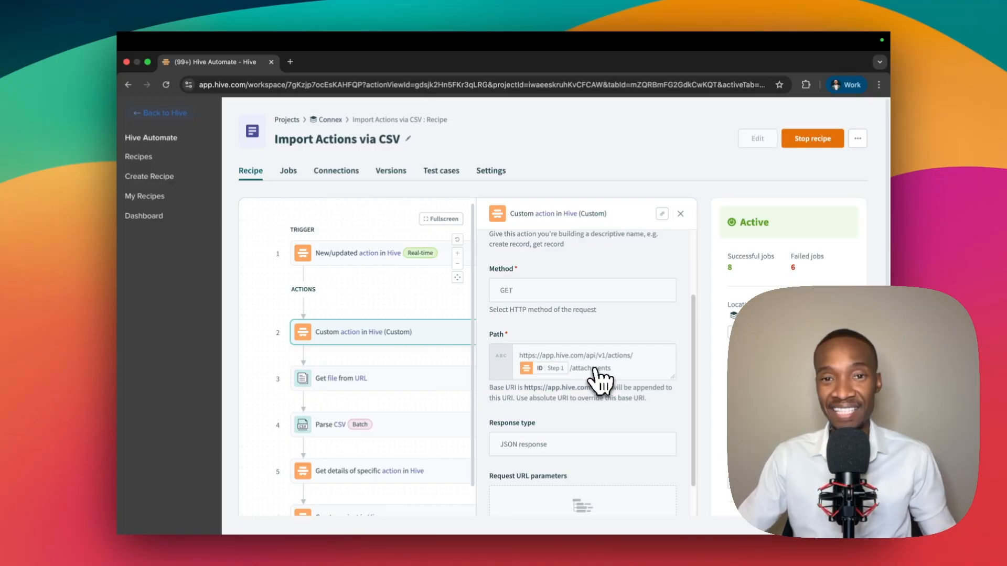
- Examine the custom action's response type, URL parameters and response body schema, and close its details
{"action": "scroll", "coordinate": [593, 372], "scroll_direction": "down", "scroll_amount": 5}
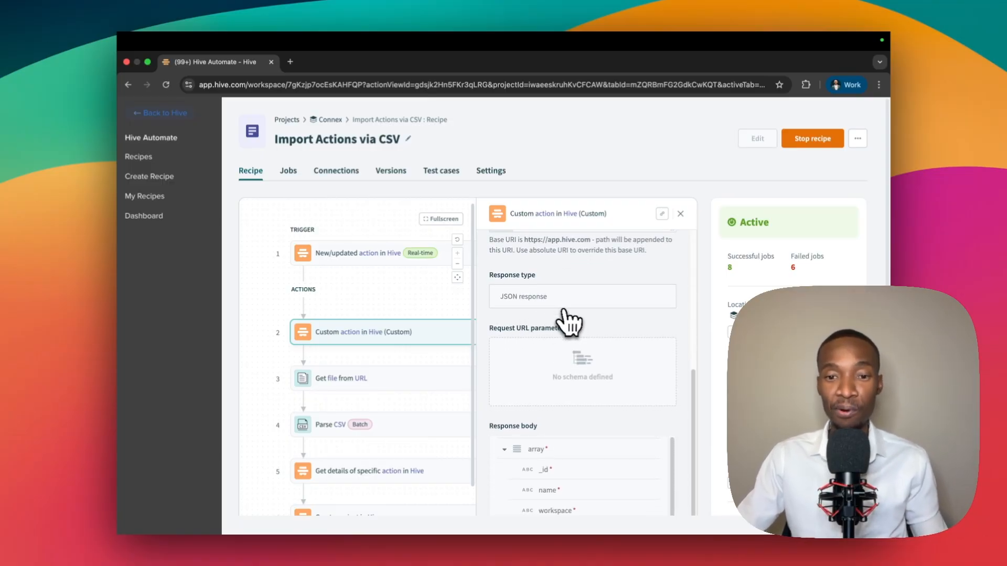
{"action": "scroll", "coordinate": [572, 330], "scroll_direction": "down", "scroll_amount": 2}
{"action": "scroll", "coordinate": [572, 341], "scroll_direction": "down", "scroll_amount": 3}
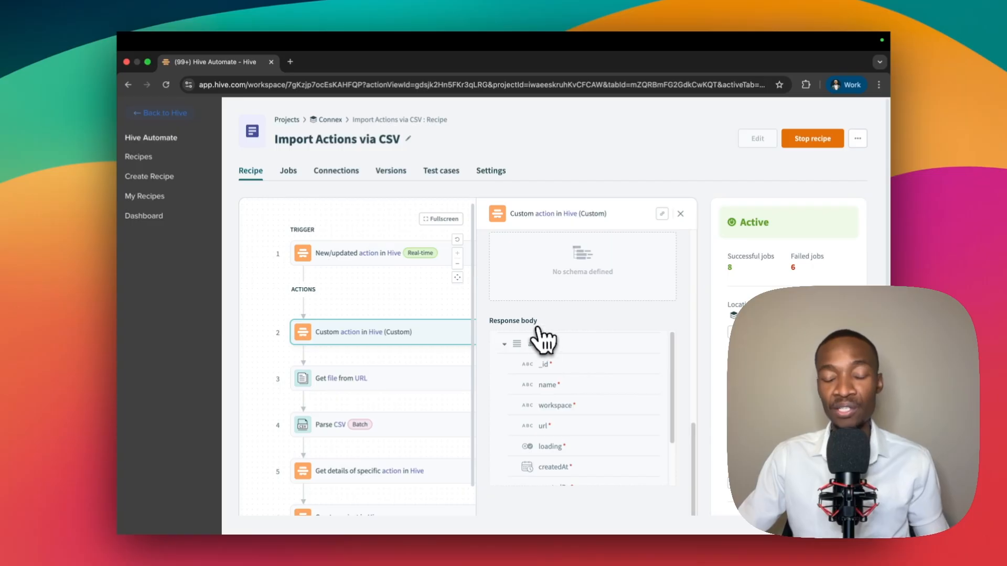
{"action": "scroll", "coordinate": [561, 375], "scroll_direction": "down", "scroll_amount": 2}
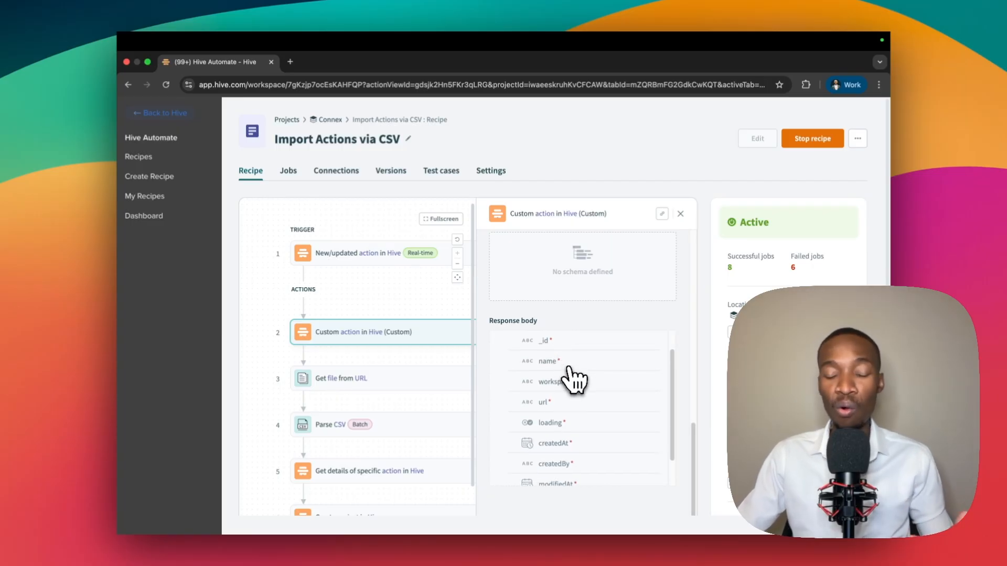
{"action": "scroll", "coordinate": [567, 393], "scroll_direction": "down", "scroll_amount": 1}
{"action": "scroll", "coordinate": [577, 435], "scroll_direction": "up", "scroll_amount": 3}
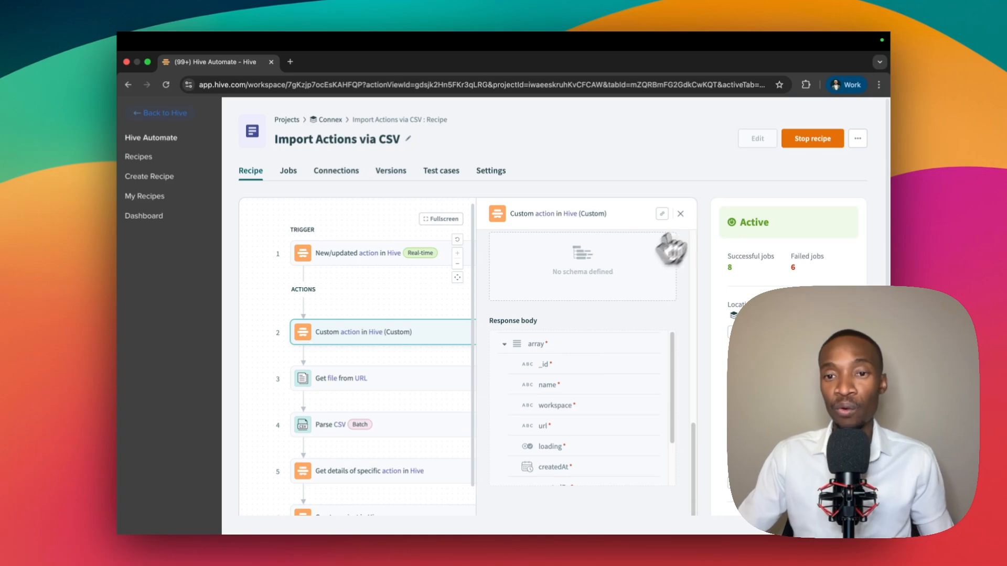
{"action": "left_click", "coordinate": [680, 213]}
- Examine the URL source, Base64 encoding and line break settings of the Get file from URL step, and close it
{"action": "scroll", "coordinate": [603, 314], "scroll_direction": "down", "scroll_amount": 3}
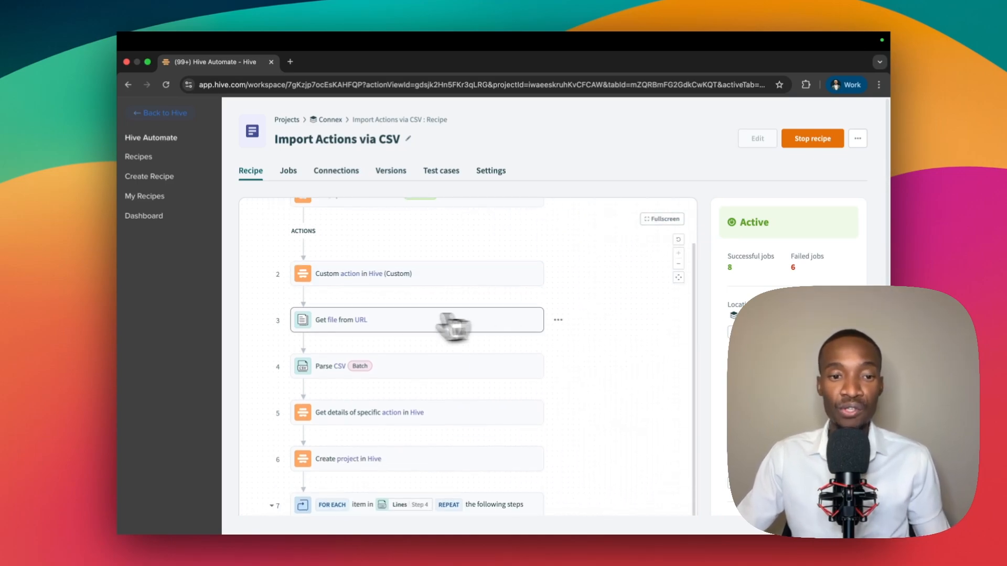
{"action": "left_click", "coordinate": [392, 328]}
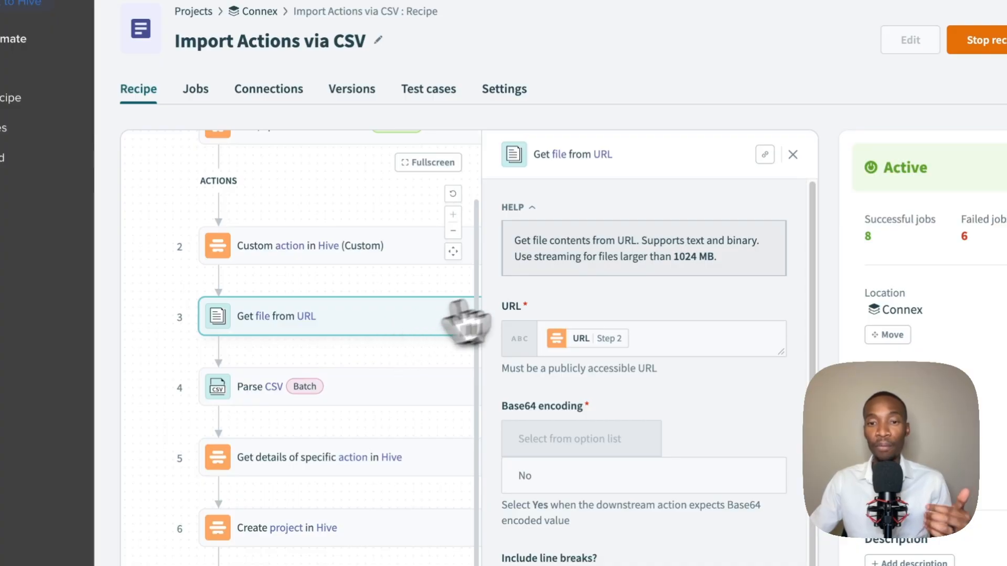
{"action": "scroll", "coordinate": [603, 304], "scroll_direction": "down", "scroll_amount": 2}
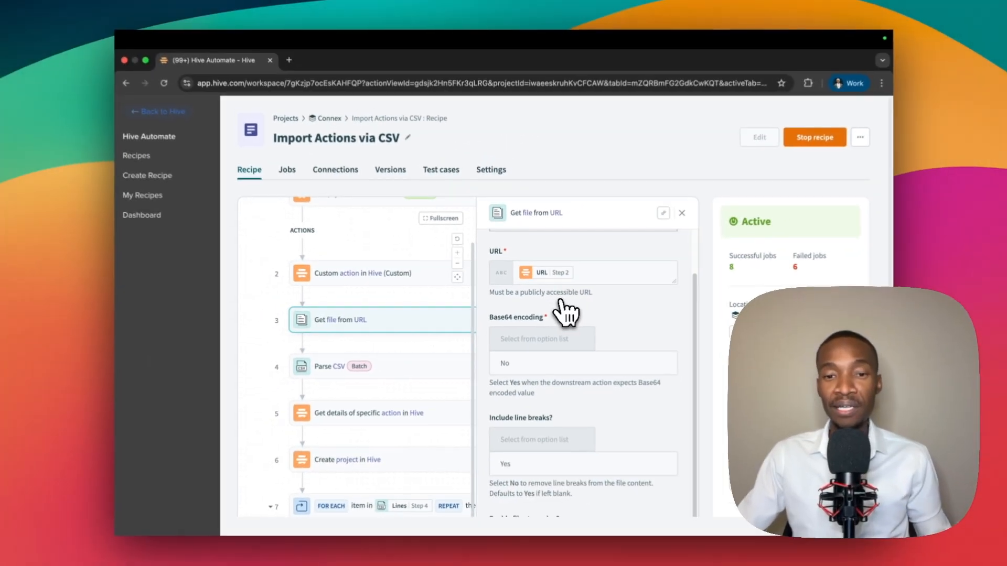
{"action": "scroll", "coordinate": [561, 302], "scroll_direction": "up", "scroll_amount": 1}
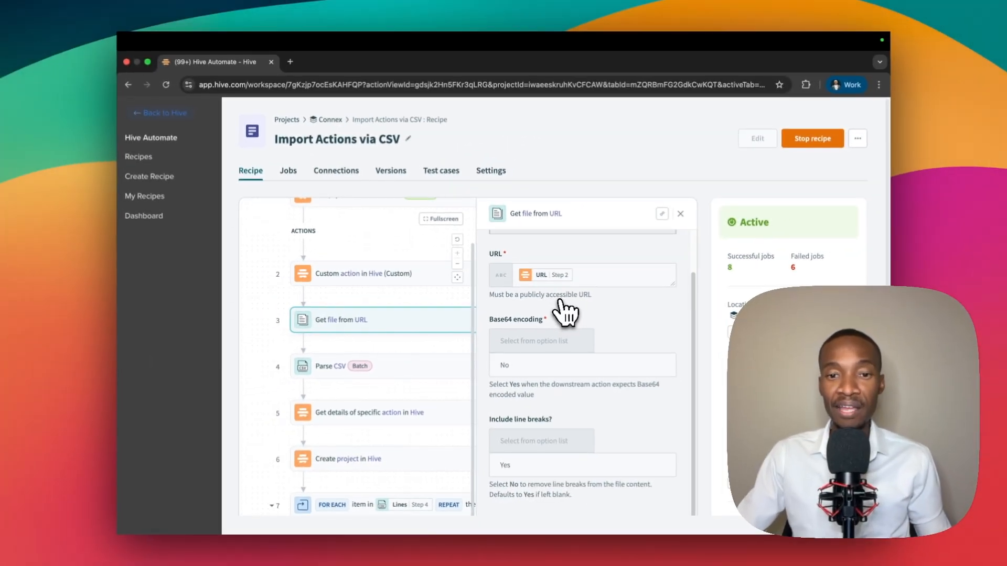
{"action": "mouse_move", "coordinate": [544, 288]}
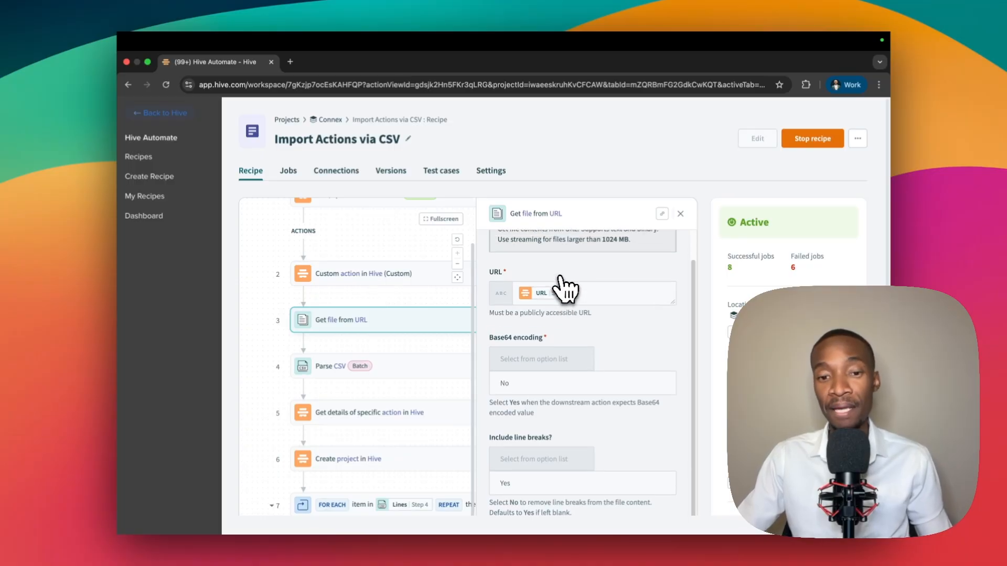
{"action": "scroll", "coordinate": [555, 242], "scroll_direction": "up", "scroll_amount": 1}
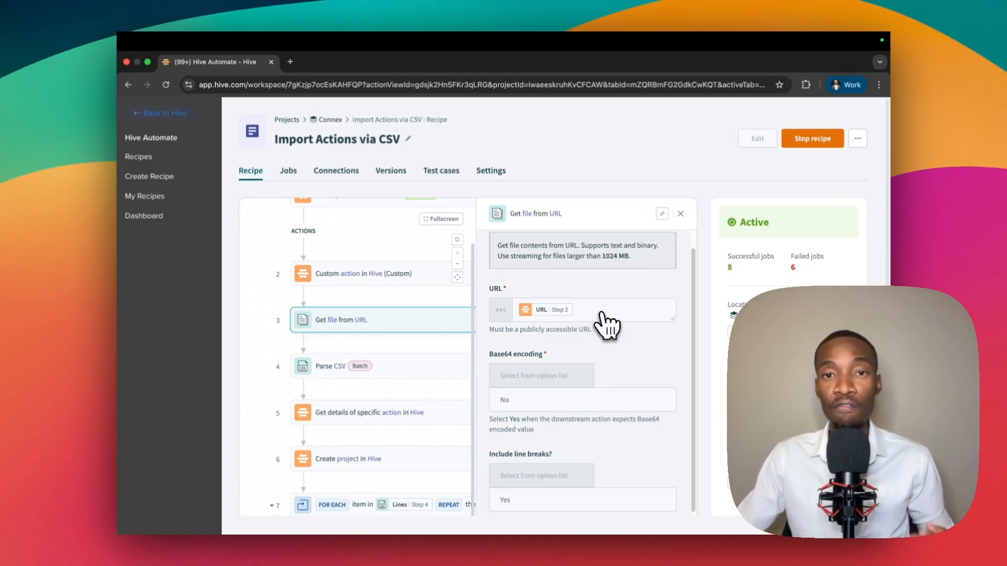
{"action": "scroll", "coordinate": [606, 326], "scroll_direction": "down", "scroll_amount": 5}
{"action": "scroll", "coordinate": [597, 324], "scroll_direction": "up", "scroll_amount": 6}
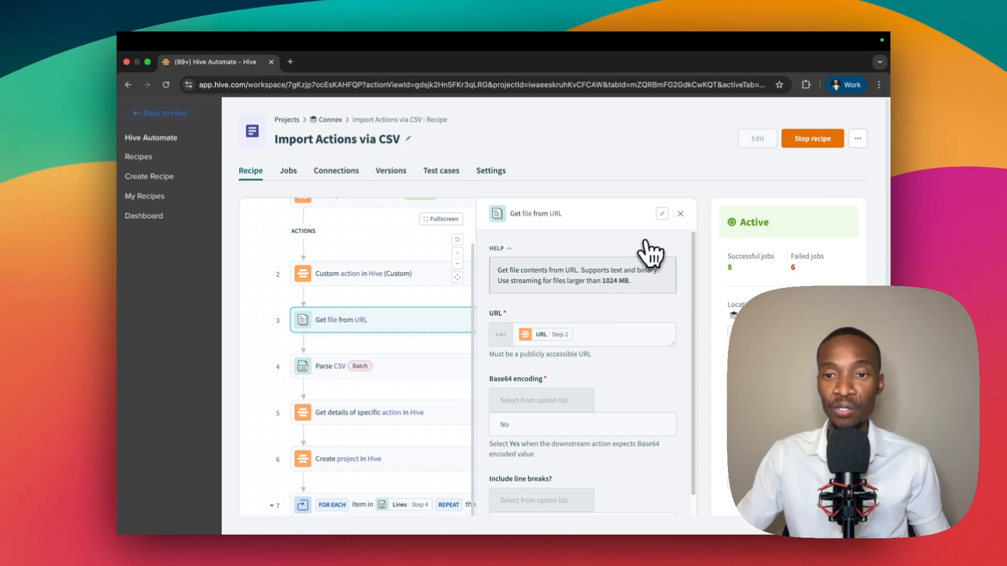
{"action": "left_click", "coordinate": [681, 215]}
- Examine the Parse CSV step's contents source, column delimiter, header line setting and header schema, and close it
{"action": "scroll", "coordinate": [550, 315], "scroll_direction": "down", "scroll_amount": 1}
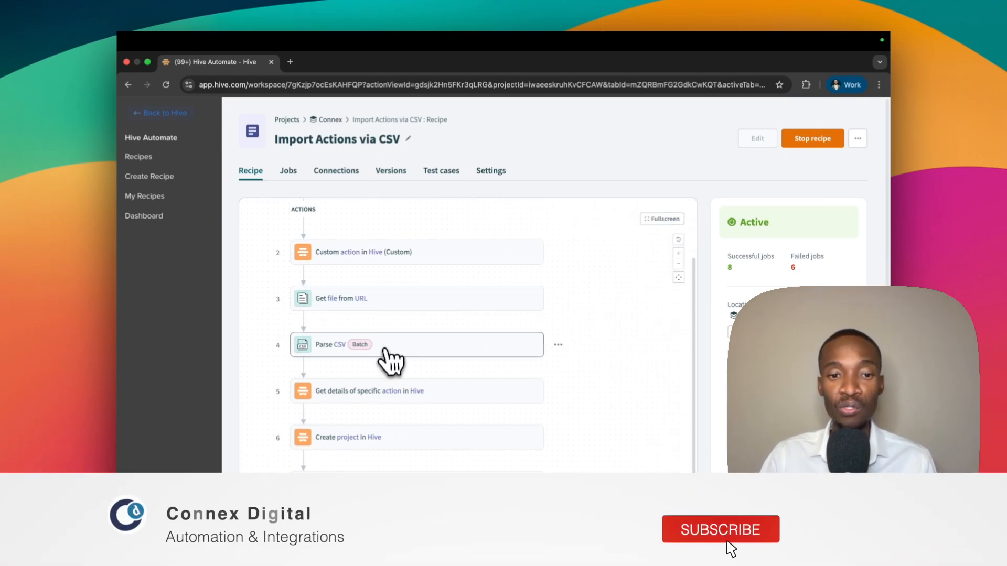
{"action": "left_click", "coordinate": [386, 347]}
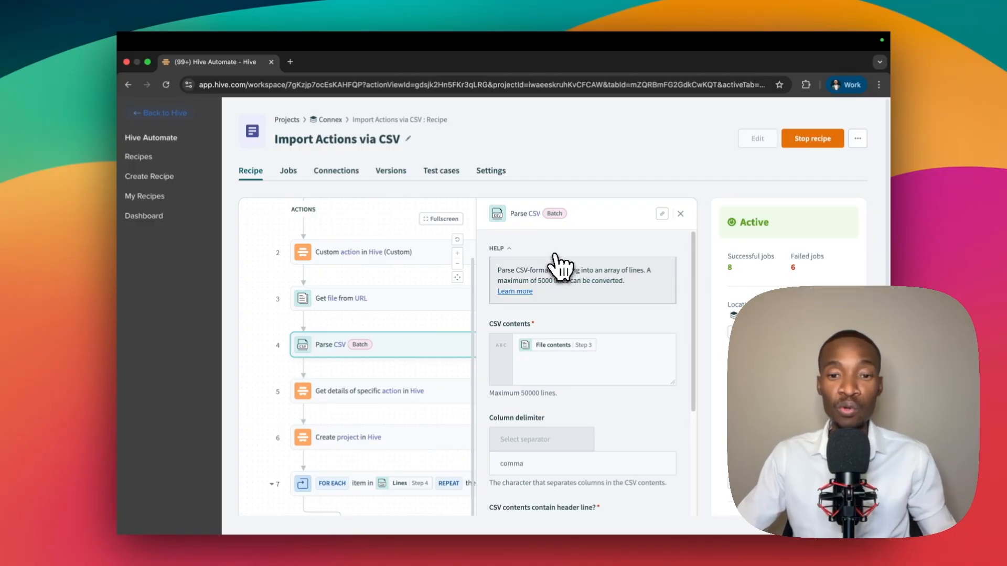
{"action": "scroll", "coordinate": [548, 351], "scroll_direction": "down", "scroll_amount": 1}
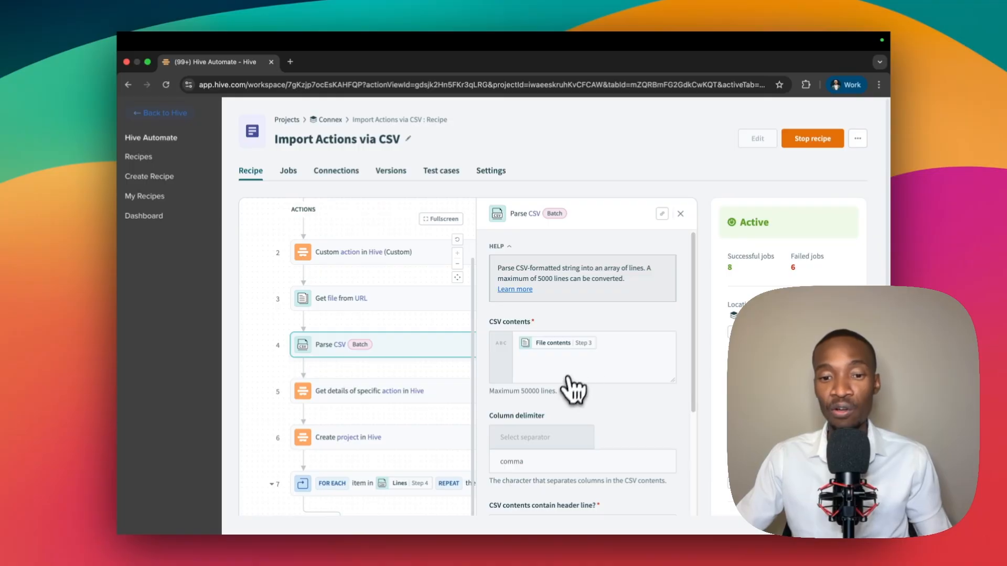
{"action": "scroll", "coordinate": [563, 385], "scroll_direction": "down", "scroll_amount": 1}
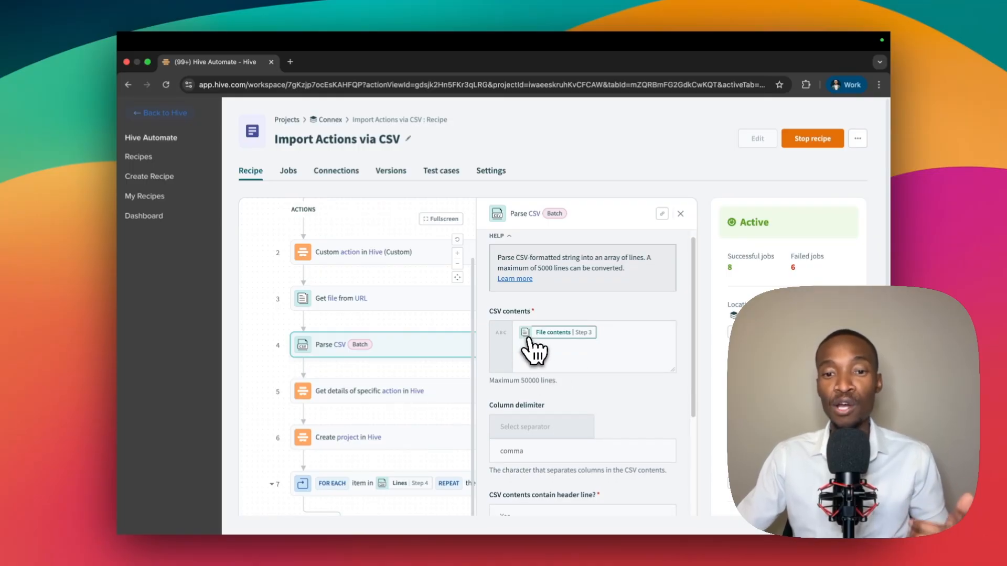
{"action": "scroll", "coordinate": [587, 366], "scroll_direction": "down", "scroll_amount": 5}
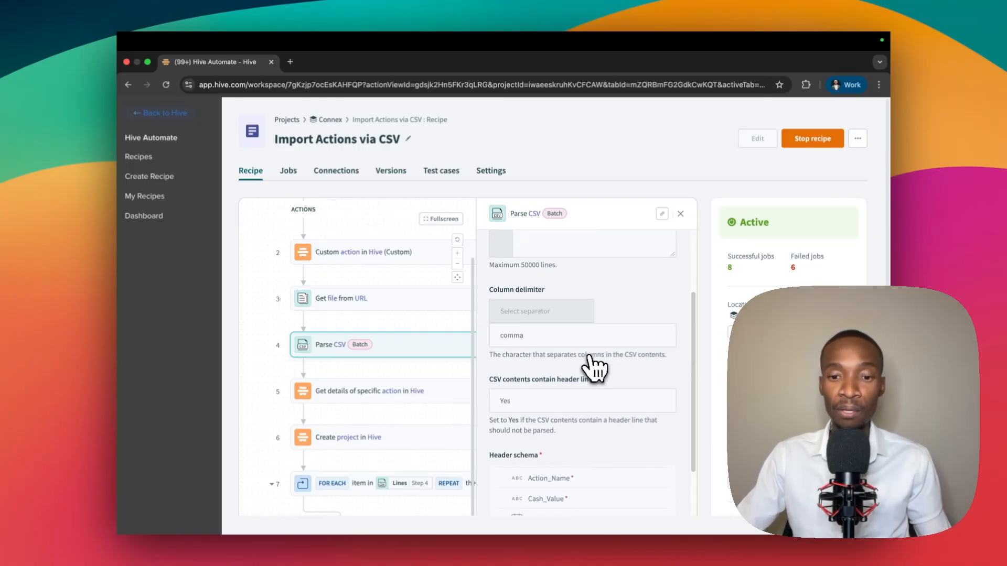
{"action": "scroll", "coordinate": [589, 370], "scroll_direction": "down", "scroll_amount": 4}
{"action": "scroll", "coordinate": [589, 371], "scroll_direction": "up", "scroll_amount": 2}
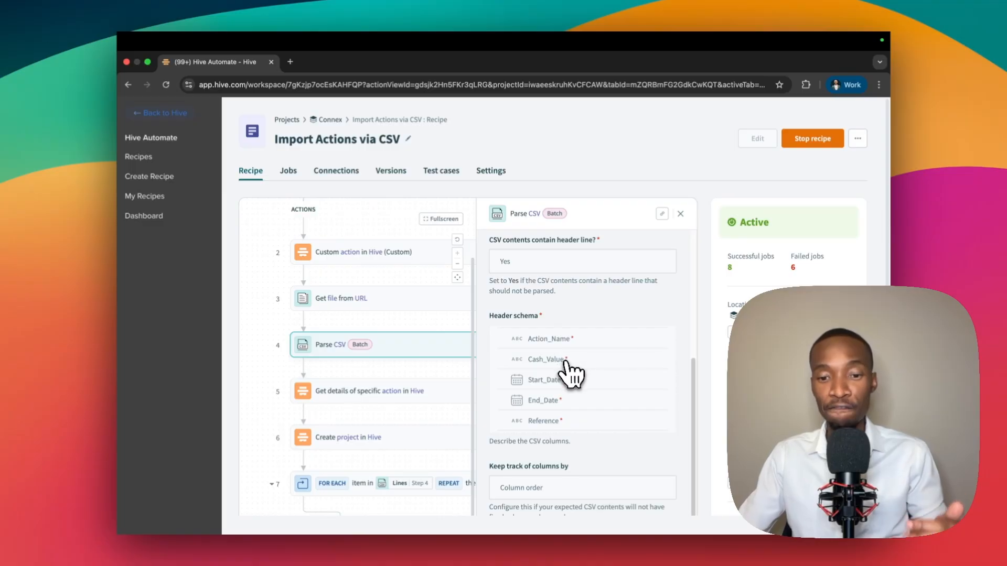
{"action": "scroll", "coordinate": [565, 359], "scroll_direction": "up", "scroll_amount": 1}
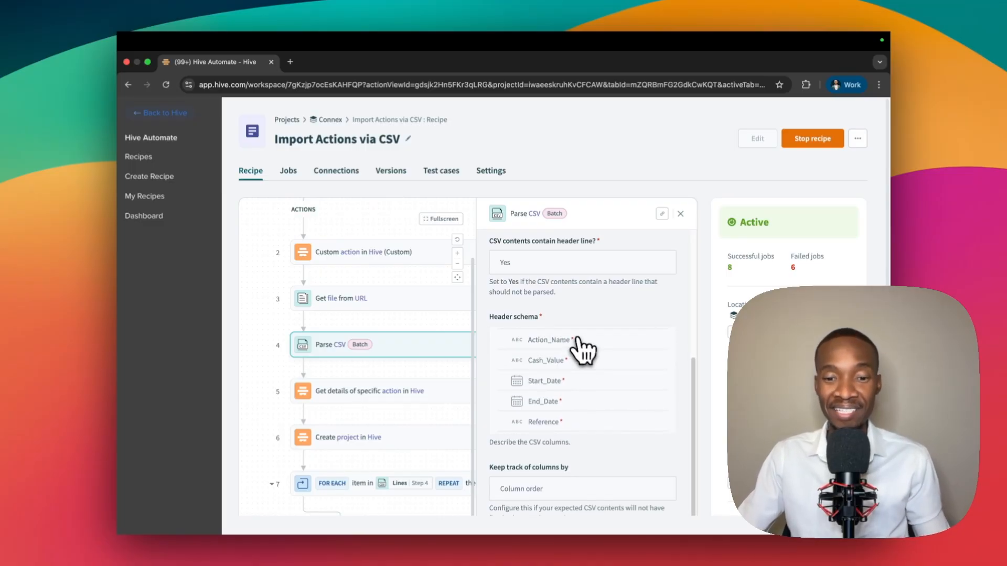
{"action": "scroll", "coordinate": [581, 356], "scroll_direction": "down", "scroll_amount": 3}
{"action": "scroll", "coordinate": [583, 357], "scroll_direction": "up", "scroll_amount": 10}
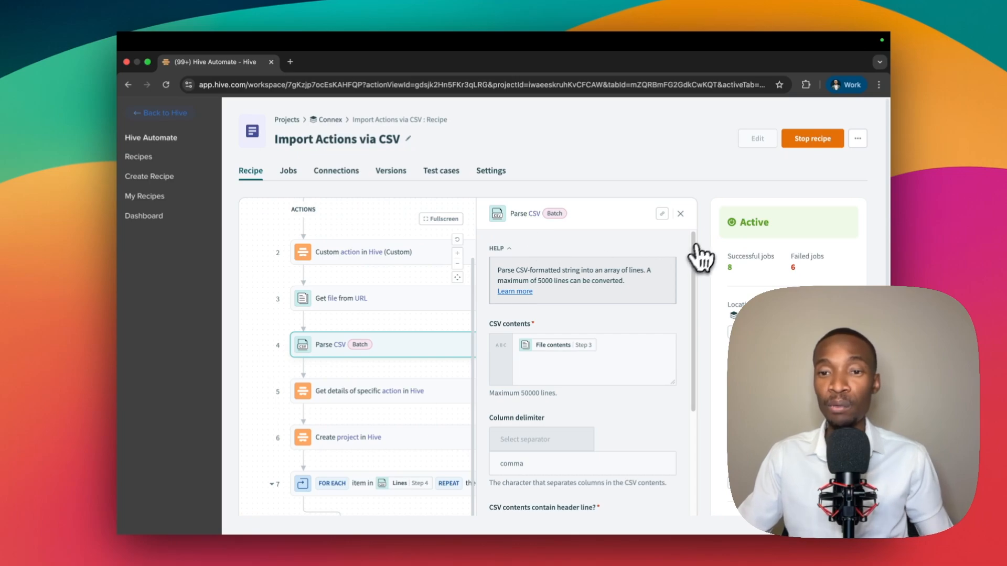
{"action": "left_click", "coordinate": [680, 214]}
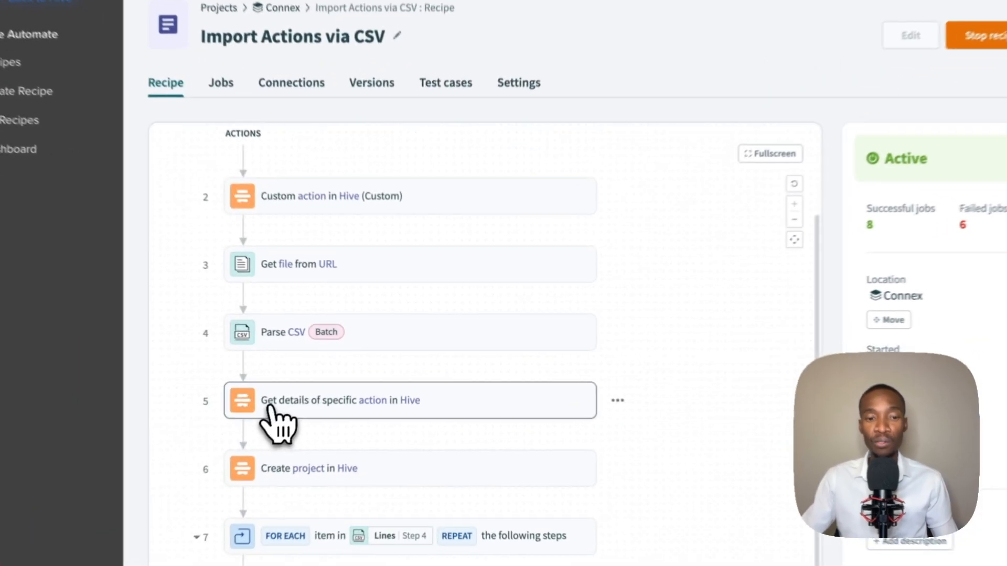
- Examine the object and Action ID source of the Get details of specific action step against the trigger, and close it
{"action": "left_click", "coordinate": [321, 395]}
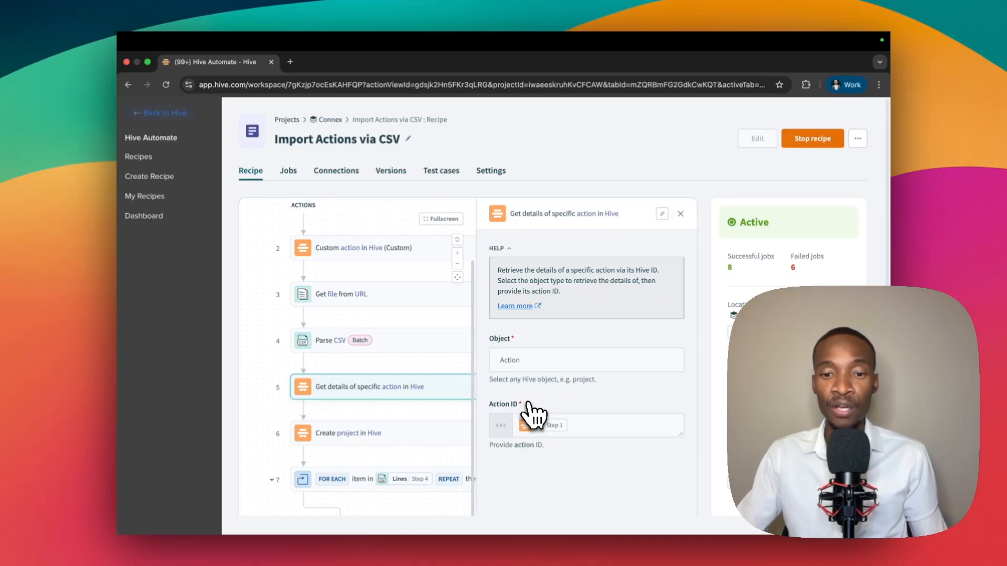
{"action": "mouse_move", "coordinate": [532, 429]}
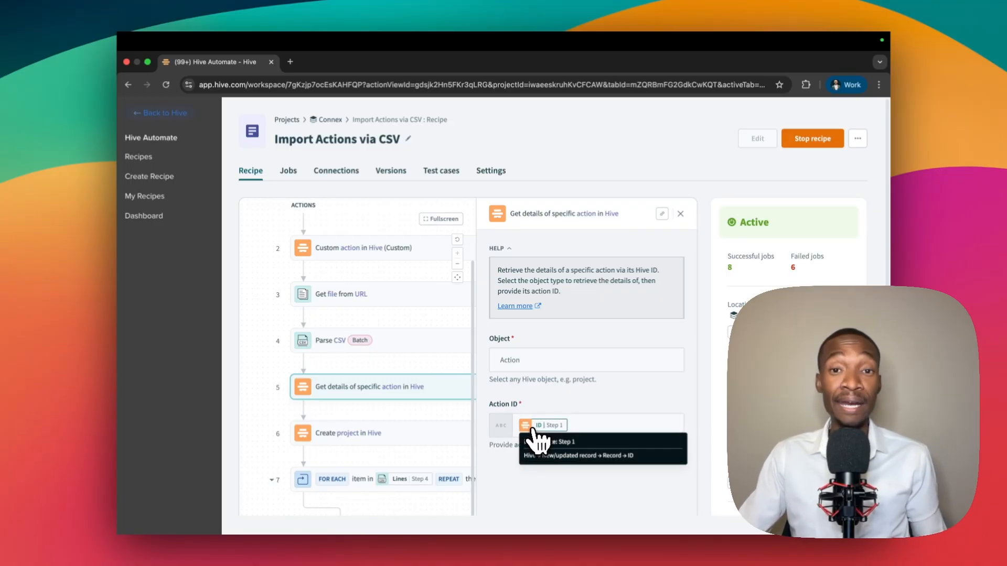
{"action": "scroll", "coordinate": [375, 352], "scroll_direction": "up", "scroll_amount": 3}
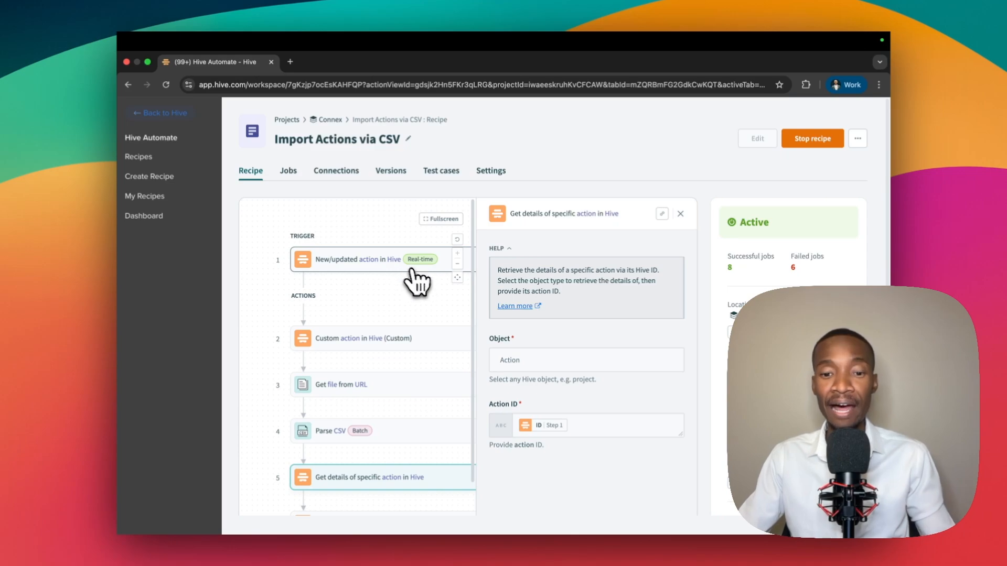
{"action": "scroll", "coordinate": [557, 416], "scroll_direction": "down", "scroll_amount": 3}
{"action": "scroll", "coordinate": [524, 377], "scroll_direction": "up", "scroll_amount": 3}
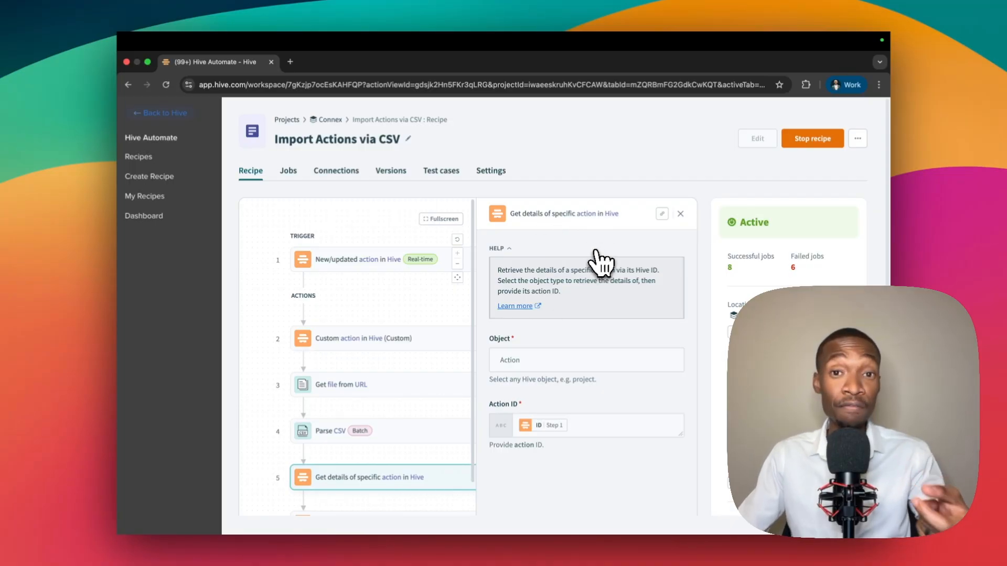
{"action": "left_click", "coordinate": [680, 214]}
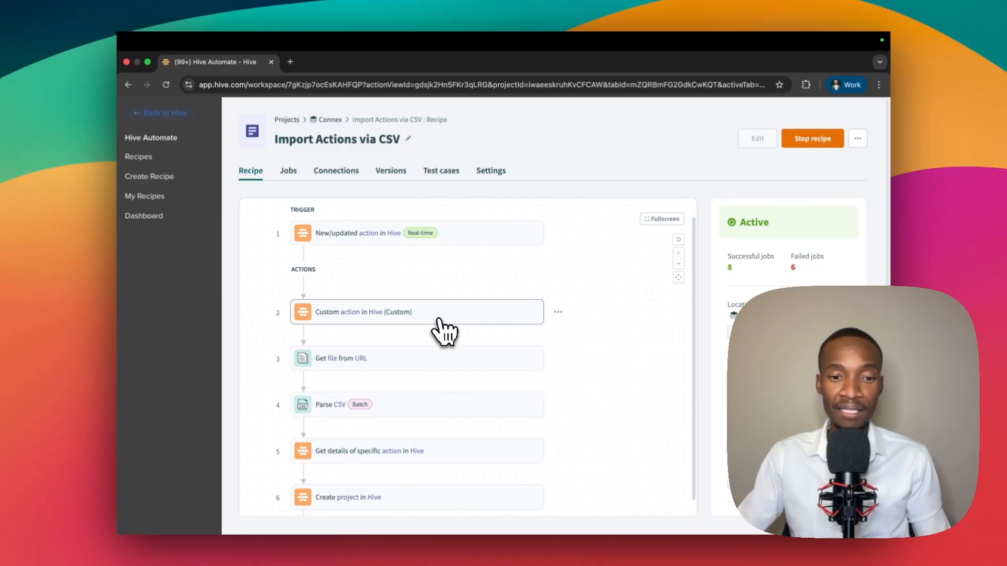
- Examine the Create project step's object, name source, members, teams and parent project settings, and close it
{"action": "scroll", "coordinate": [443, 330], "scroll_direction": "down", "scroll_amount": 3}
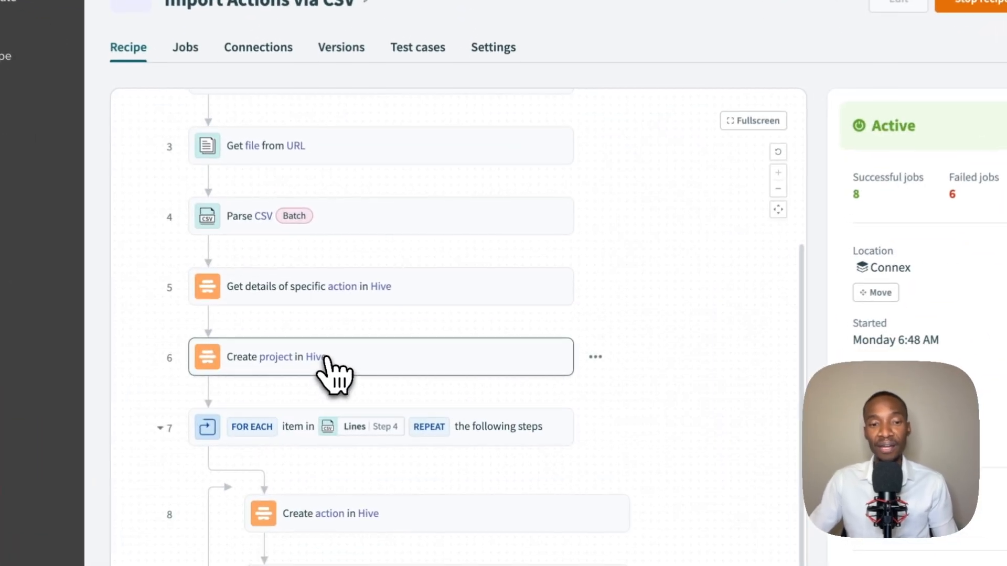
{"action": "left_click", "coordinate": [325, 360]}
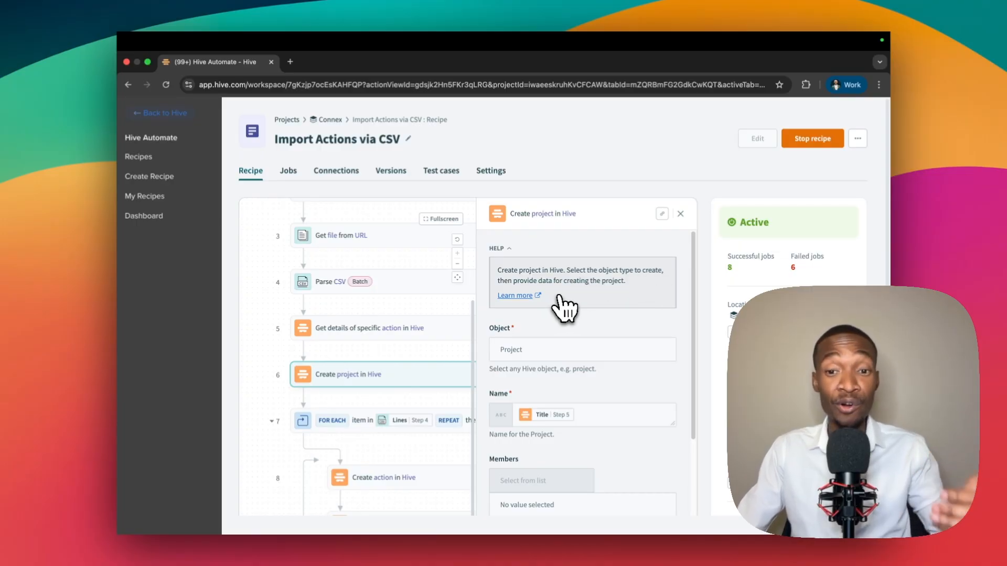
{"action": "scroll", "coordinate": [566, 309], "scroll_direction": "down", "scroll_amount": 2}
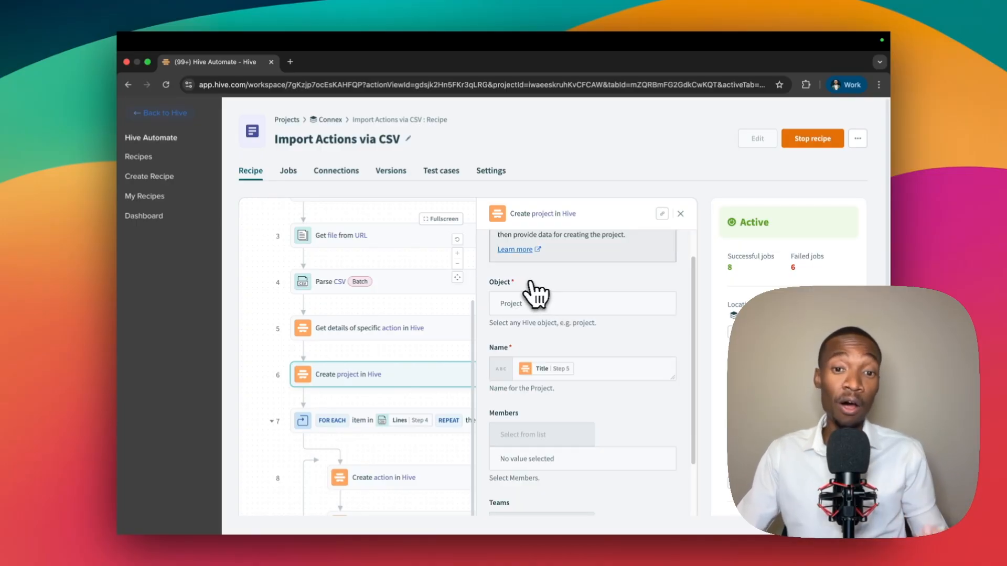
{"action": "scroll", "coordinate": [519, 304], "scroll_direction": "down", "scroll_amount": 2}
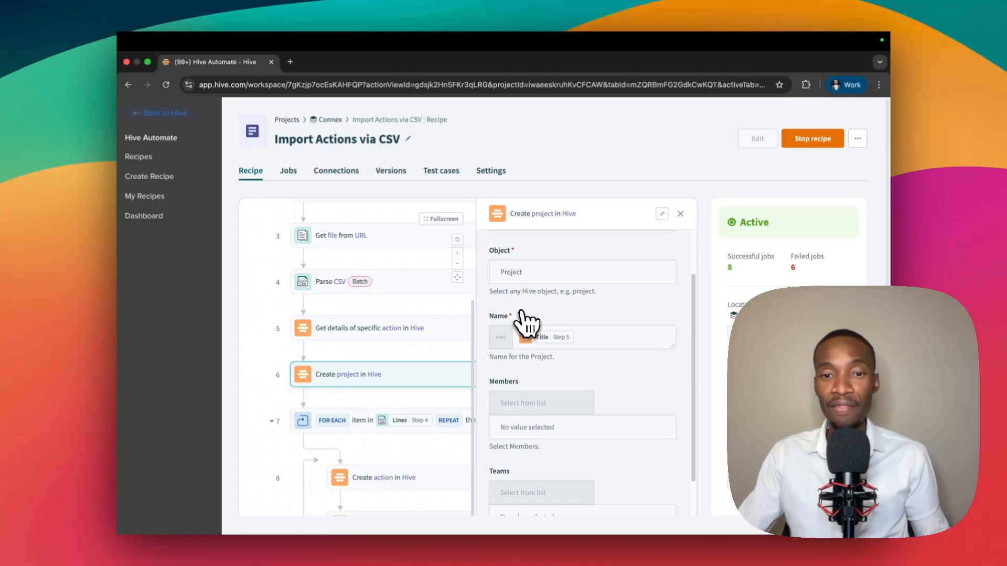
{"action": "mouse_move", "coordinate": [539, 332]}
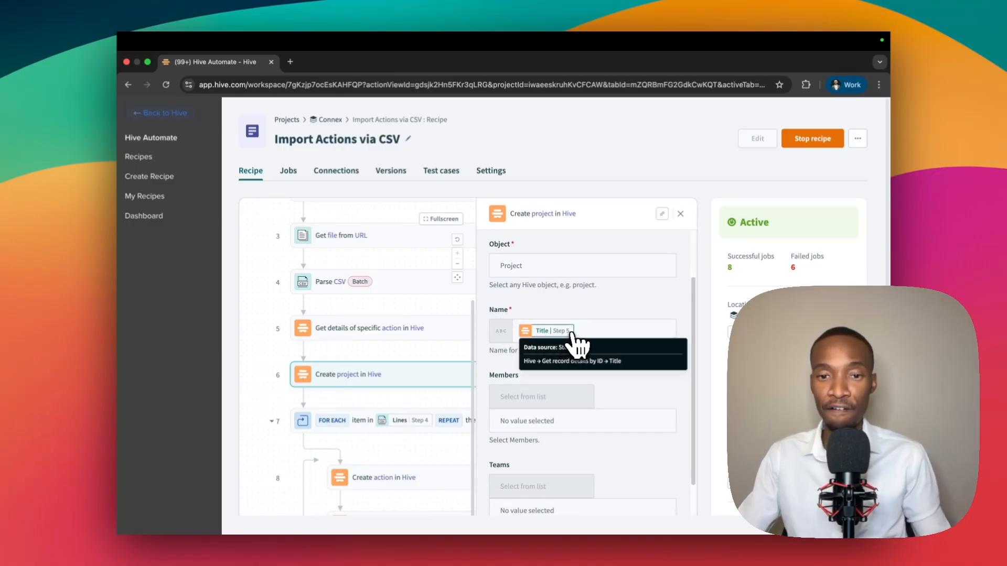
{"action": "scroll", "coordinate": [575, 346], "scroll_direction": "down", "scroll_amount": 5}
{"action": "scroll", "coordinate": [575, 345], "scroll_direction": "up", "scroll_amount": 1}
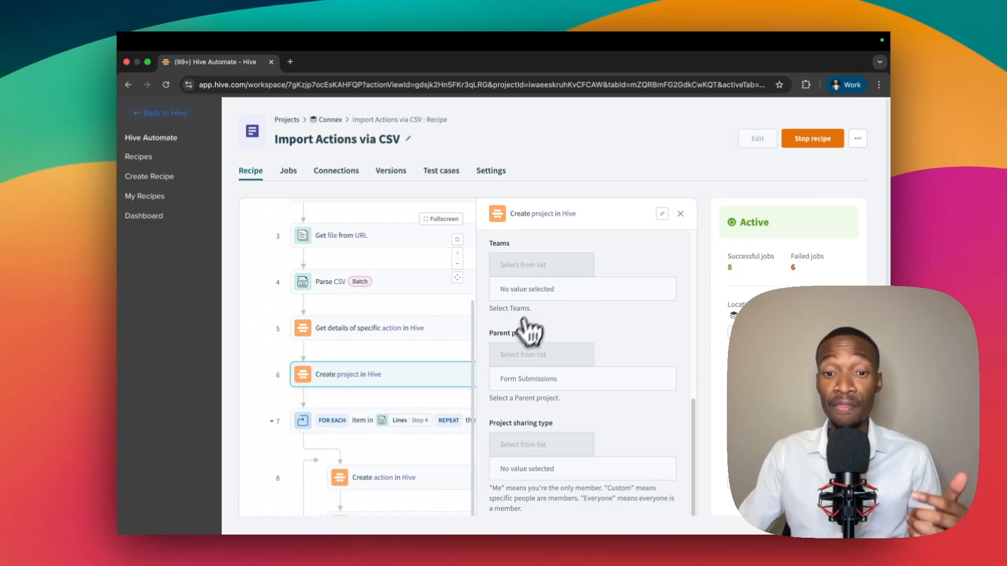
{"action": "scroll", "coordinate": [517, 338], "scroll_direction": "up", "scroll_amount": 4}
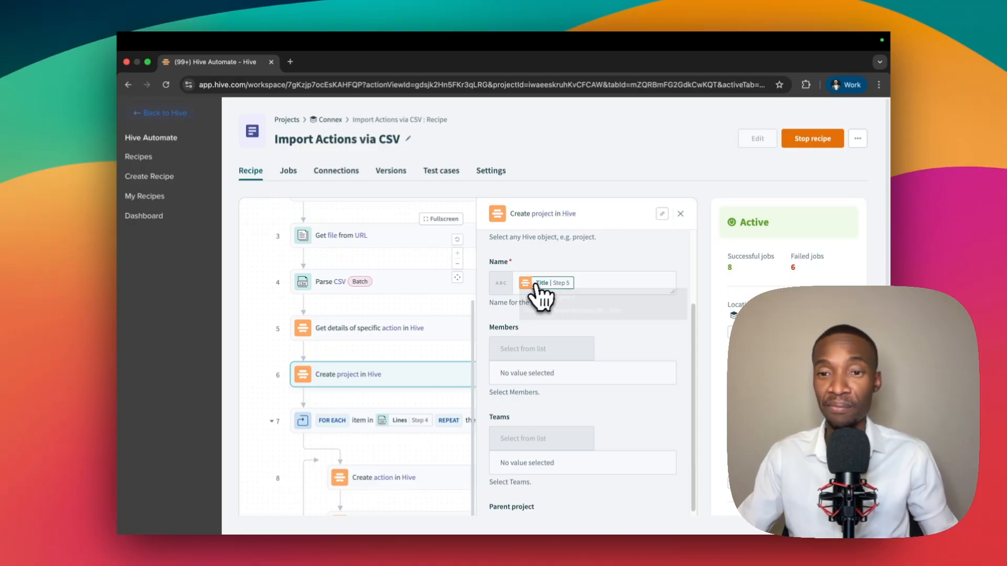
{"action": "left_click", "coordinate": [680, 213]}
- Examine the FOR EACH loop's input list, repeat mode and clear step output setting, and close its details
{"action": "scroll", "coordinate": [501, 303], "scroll_direction": "down", "scroll_amount": 2}
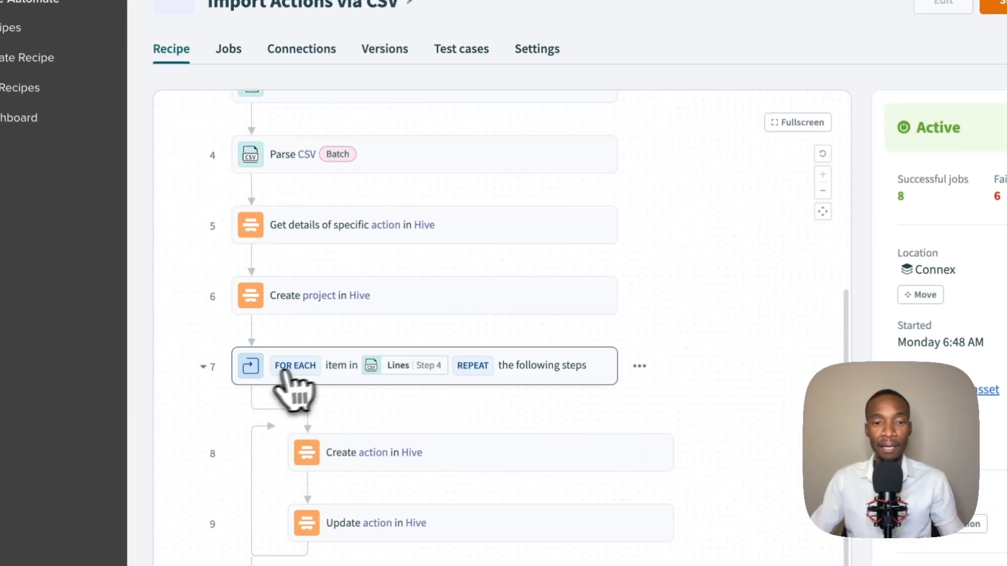
{"action": "left_click", "coordinate": [563, 376]}
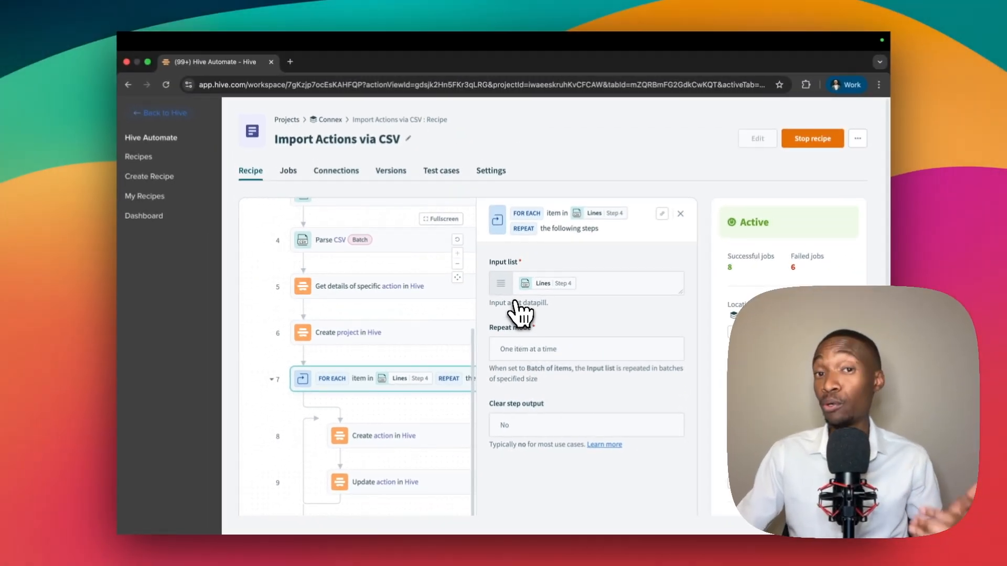
{"action": "mouse_move", "coordinate": [530, 289]}
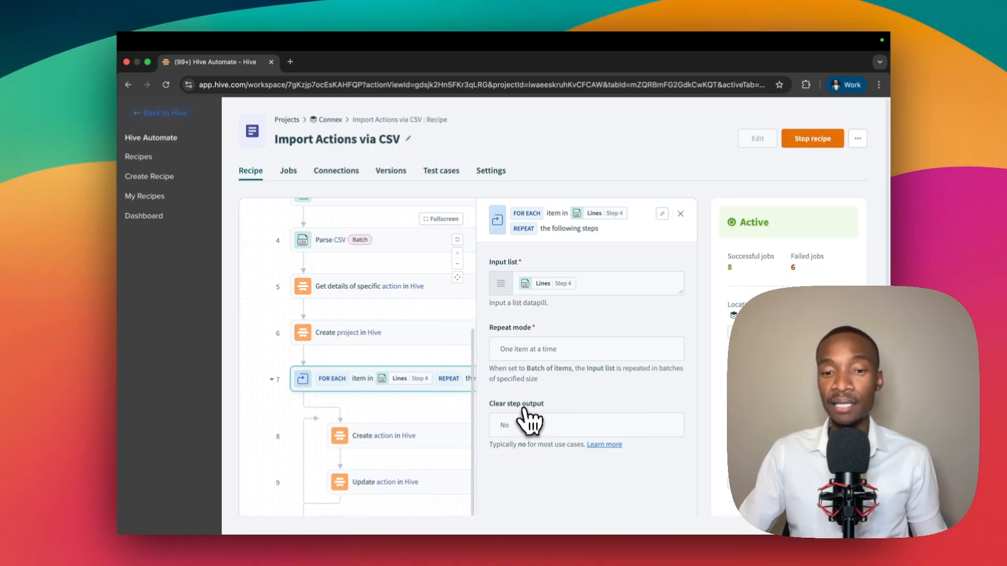
{"action": "left_click", "coordinate": [419, 406]}
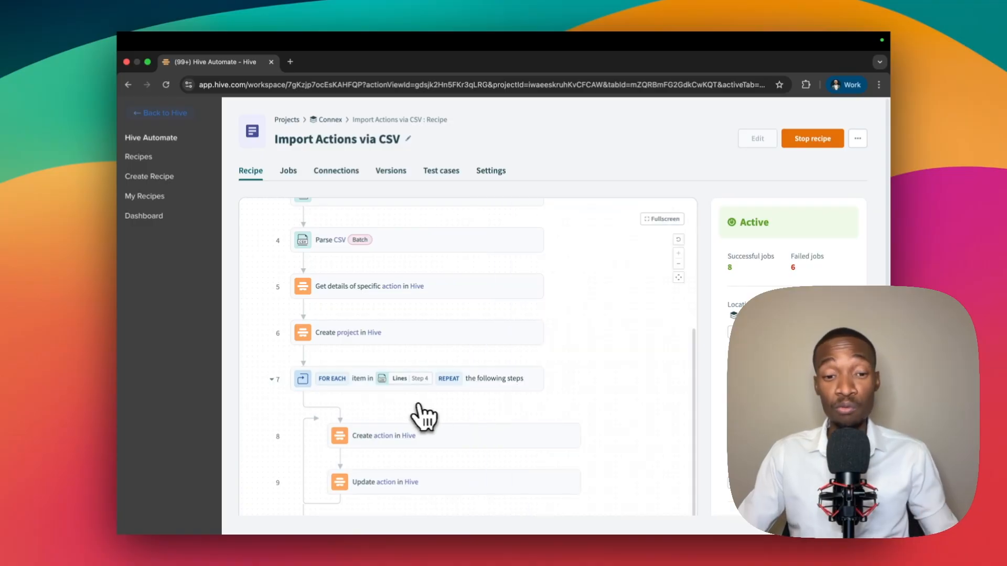
- Open the Create action step inside the loop and examine its object, title source and project ID source
{"action": "left_click", "coordinate": [382, 444]}
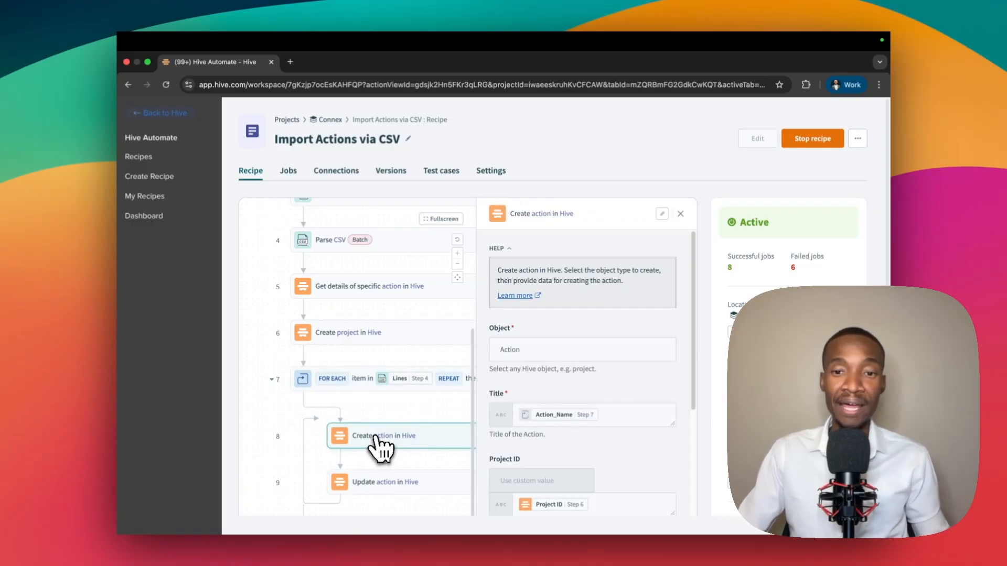
{"action": "scroll", "coordinate": [588, 354], "scroll_direction": "down", "scroll_amount": 2}
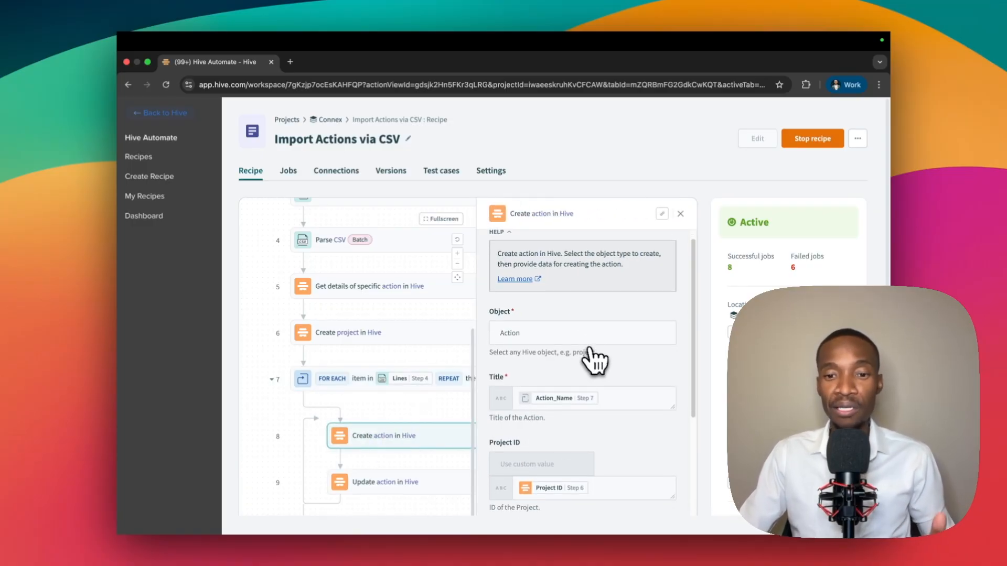
{"action": "scroll", "coordinate": [592, 359], "scroll_direction": "down", "scroll_amount": 1}
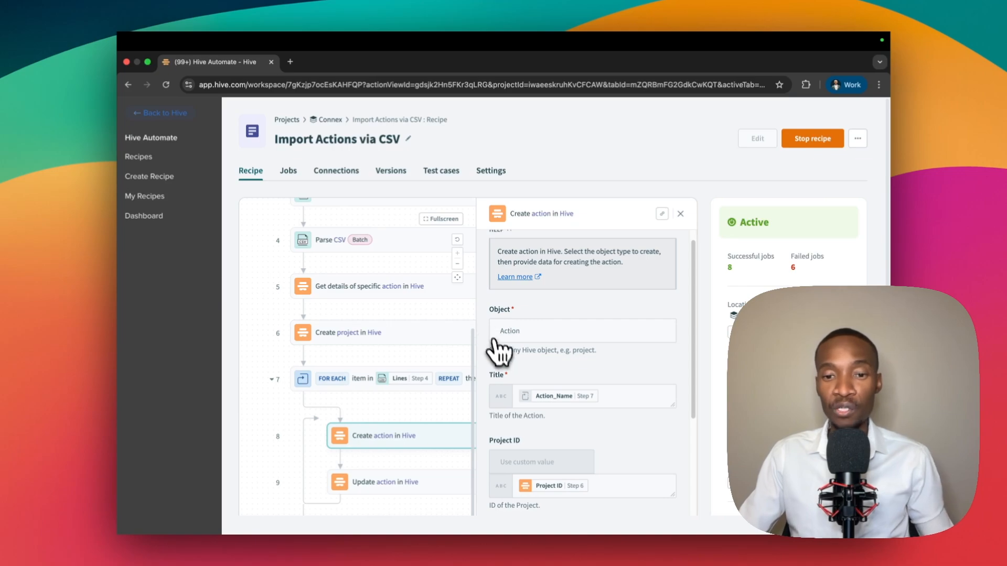
{"action": "scroll", "coordinate": [576, 358], "scroll_direction": "down", "scroll_amount": 3}
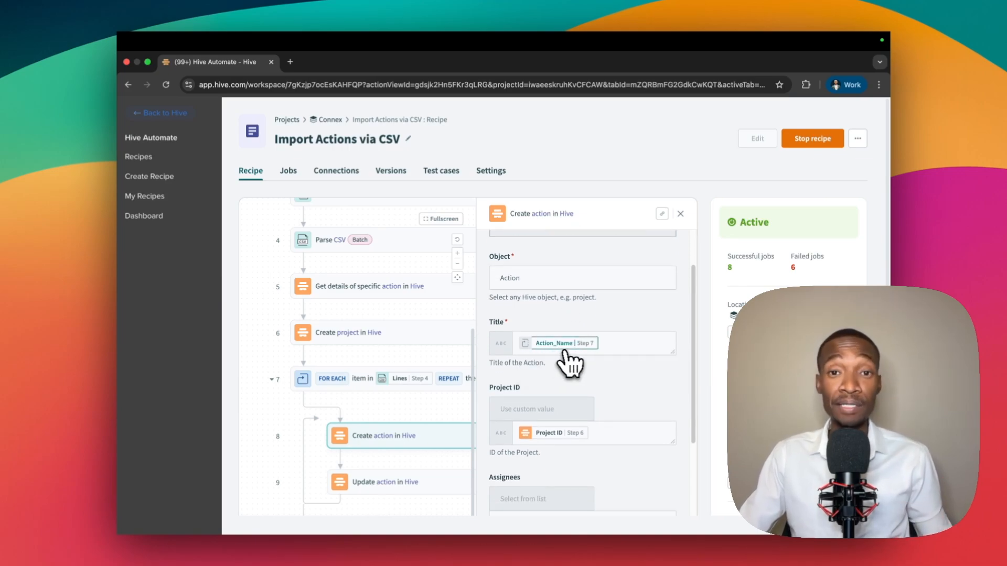
{"action": "mouse_move", "coordinate": [567, 353]}
{"action": "scroll", "coordinate": [574, 362], "scroll_direction": "down", "scroll_amount": 5}
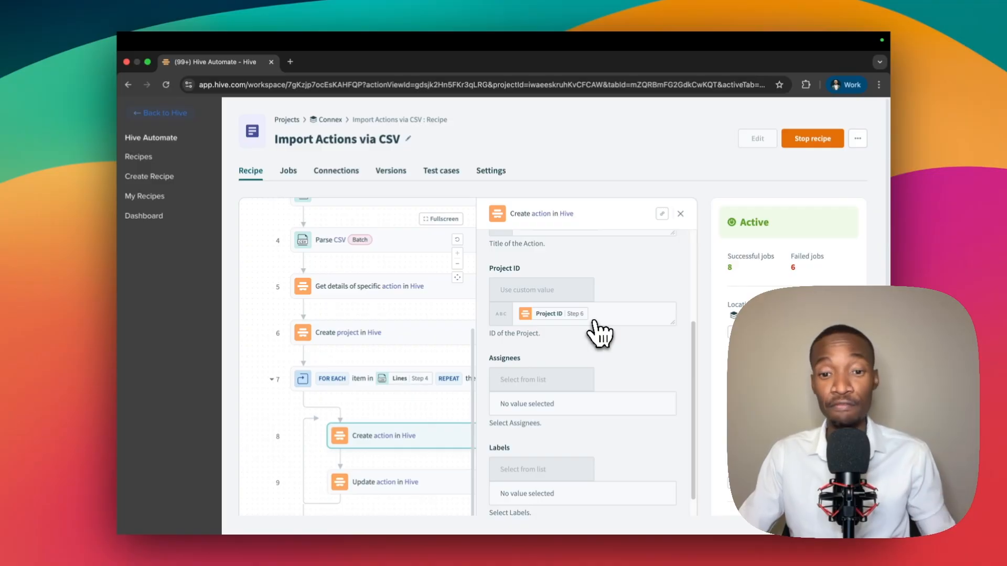
- Examine the Create action step's labels, due date, start date and description fields, and close it
{"action": "scroll", "coordinate": [598, 334], "scroll_direction": "down", "scroll_amount": 7}
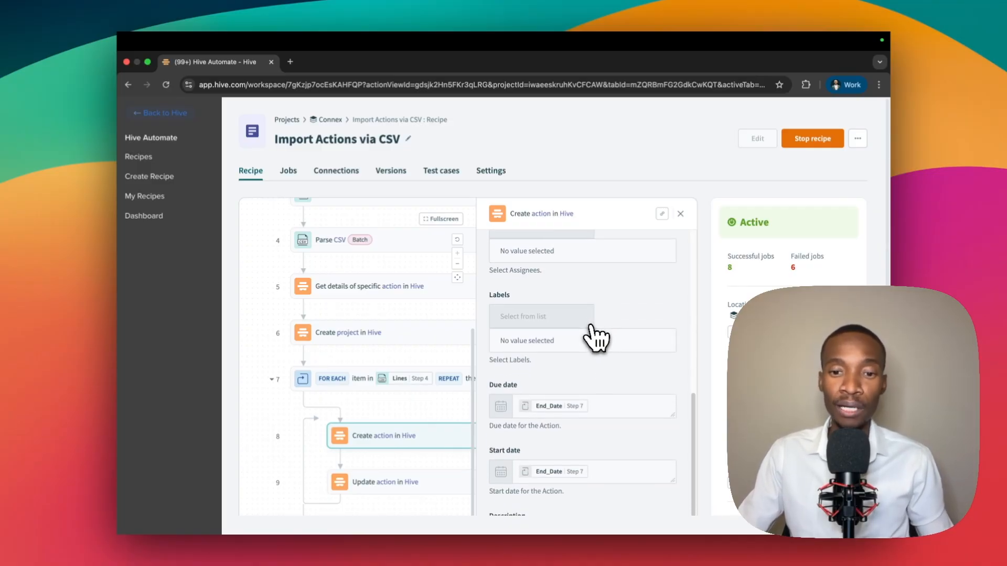
{"action": "scroll", "coordinate": [590, 347], "scroll_direction": "down", "scroll_amount": 2}
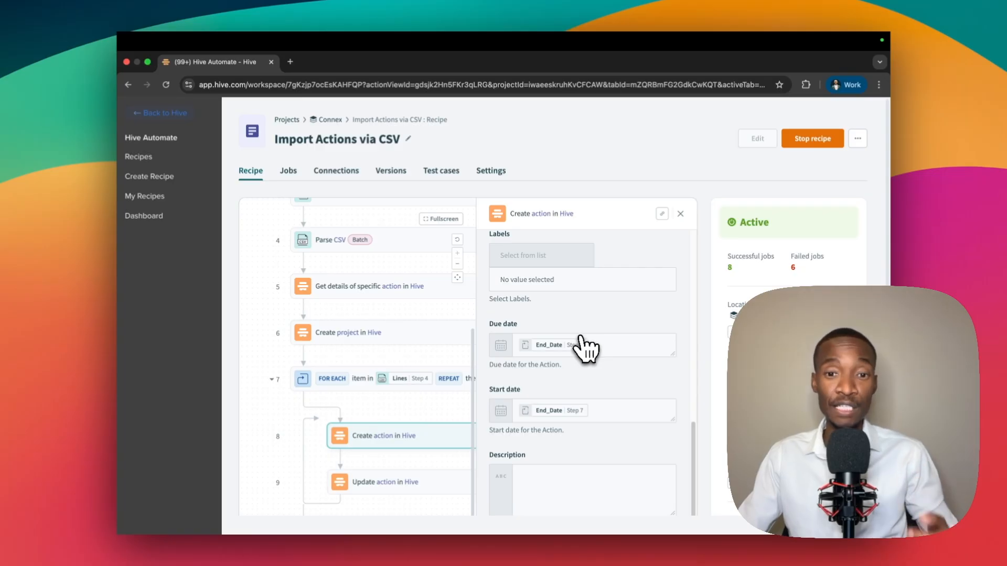
{"action": "scroll", "coordinate": [508, 339], "scroll_direction": "down", "scroll_amount": 1}
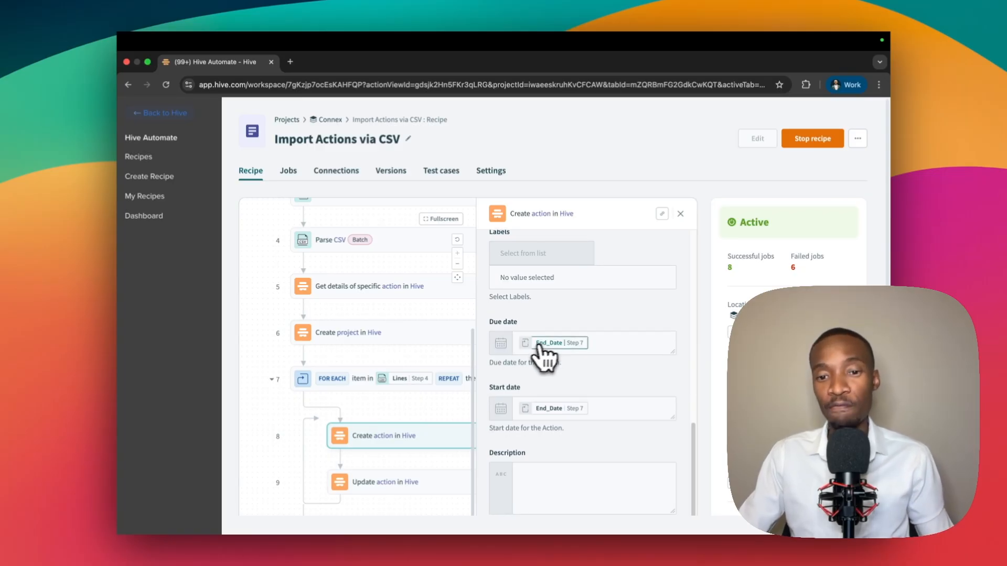
{"action": "scroll", "coordinate": [511, 388], "scroll_direction": "down", "scroll_amount": 1}
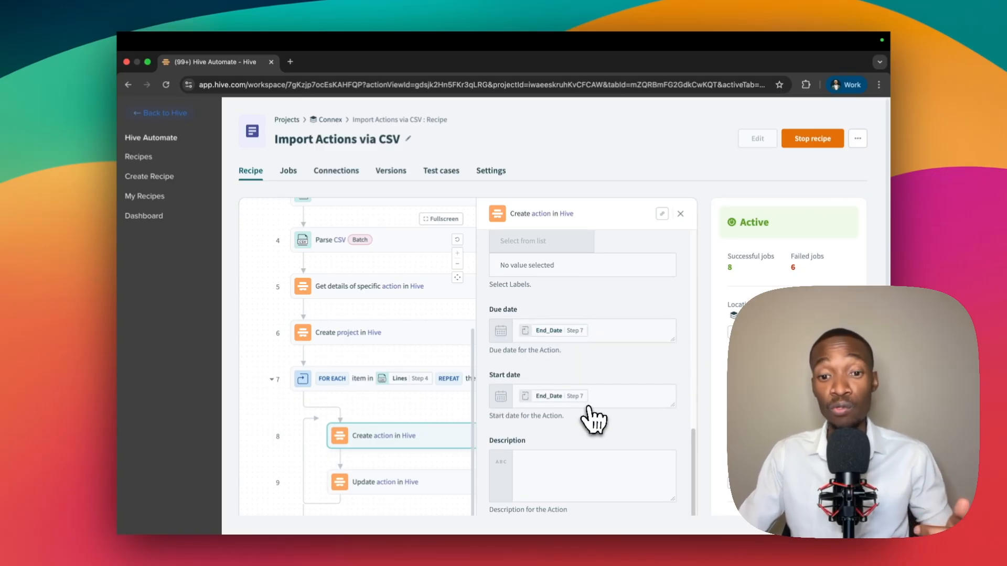
{"action": "scroll", "coordinate": [577, 414], "scroll_direction": "down", "scroll_amount": 1}
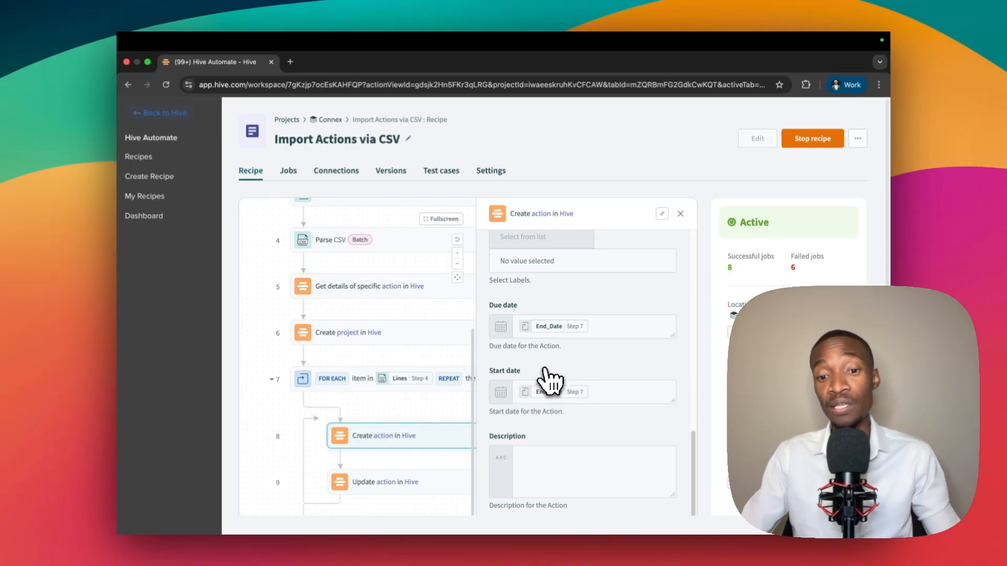
{"action": "left_click", "coordinate": [680, 213]}
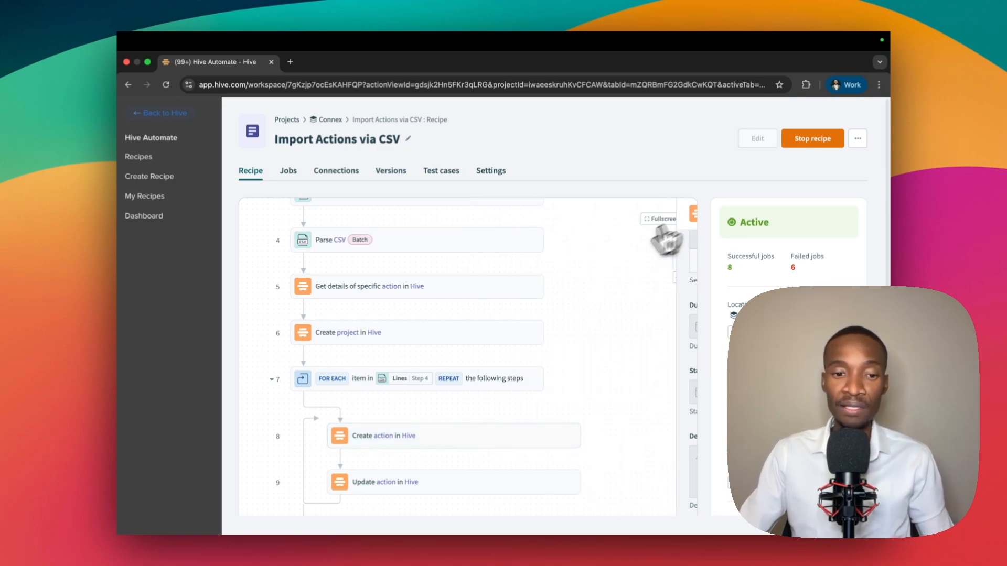
- Open the Update action step inside the loop and examine its object and Action ID source
{"action": "left_click", "coordinate": [407, 482]}
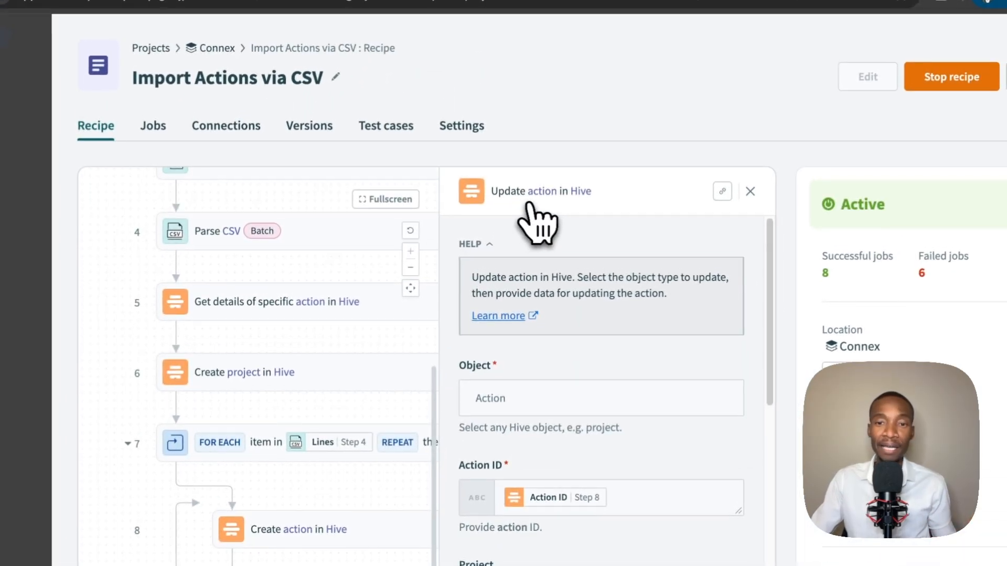
{"action": "scroll", "coordinate": [584, 354], "scroll_direction": "down", "scroll_amount": 1}
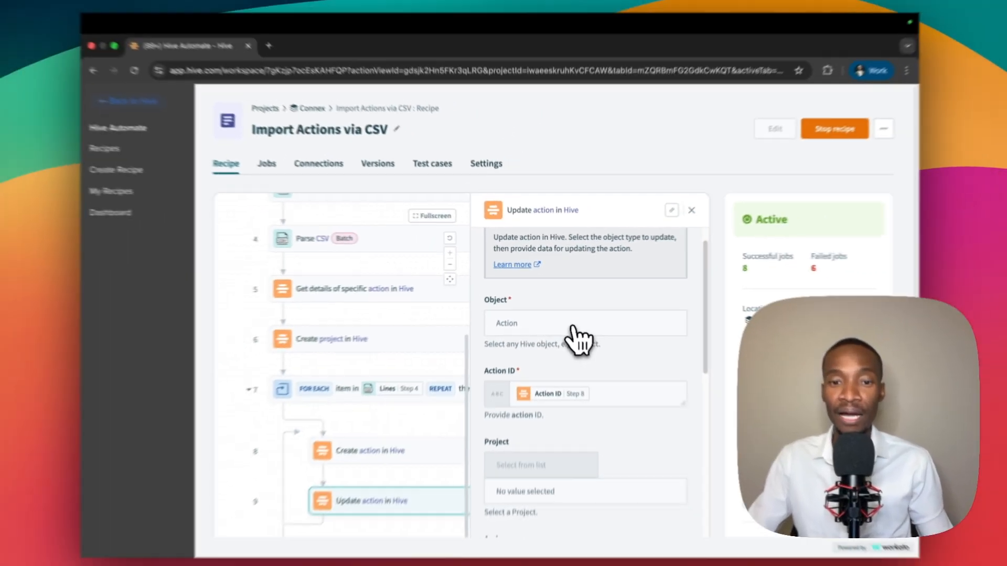
{"action": "scroll", "coordinate": [577, 338], "scroll_direction": "down", "scroll_amount": 5}
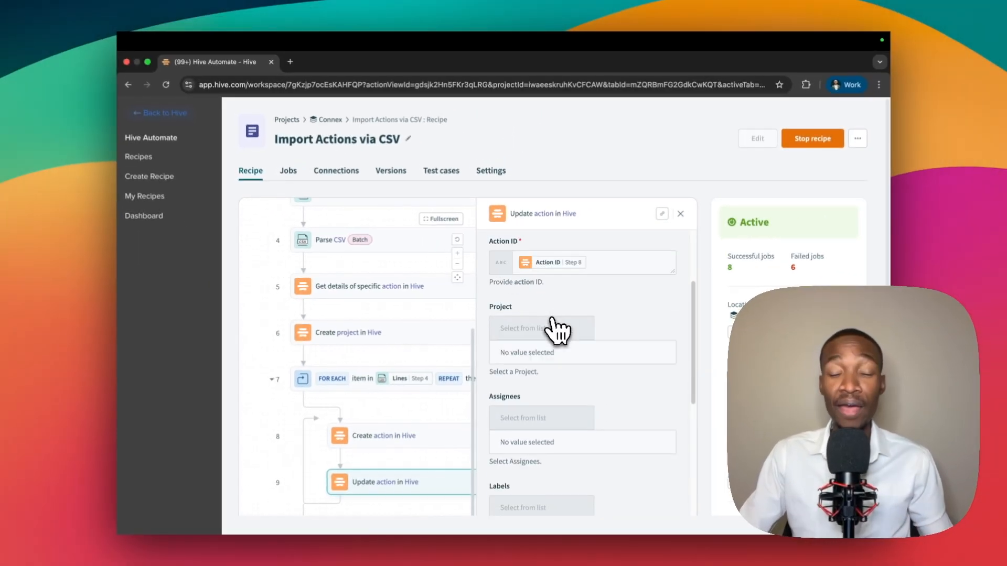
{"action": "mouse_move", "coordinate": [578, 266]}
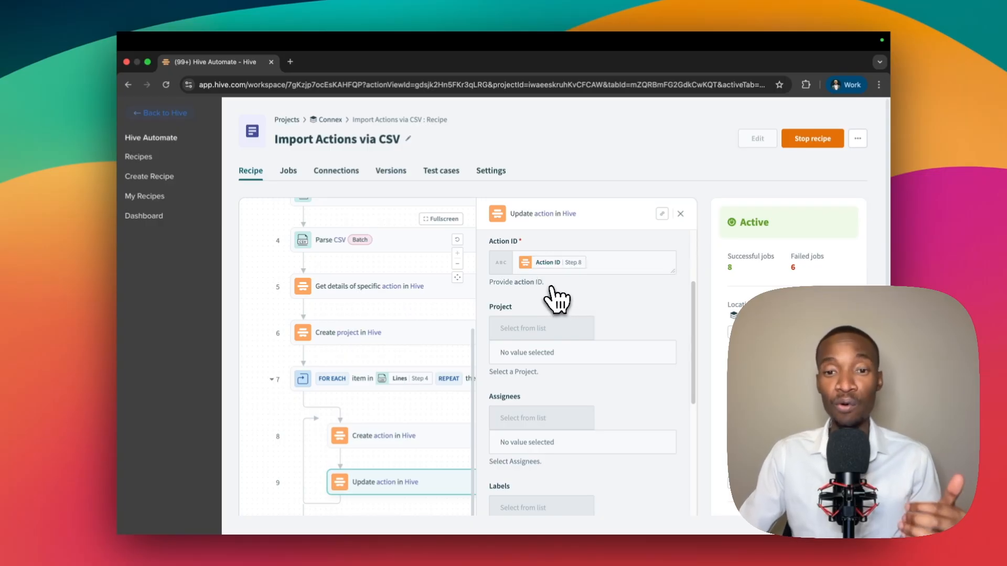
- Examine the Update action step's custom fields, checking the labels and value sources for Reference and Cash Value
{"action": "scroll", "coordinate": [579, 314], "scroll_direction": "down", "scroll_amount": 8}
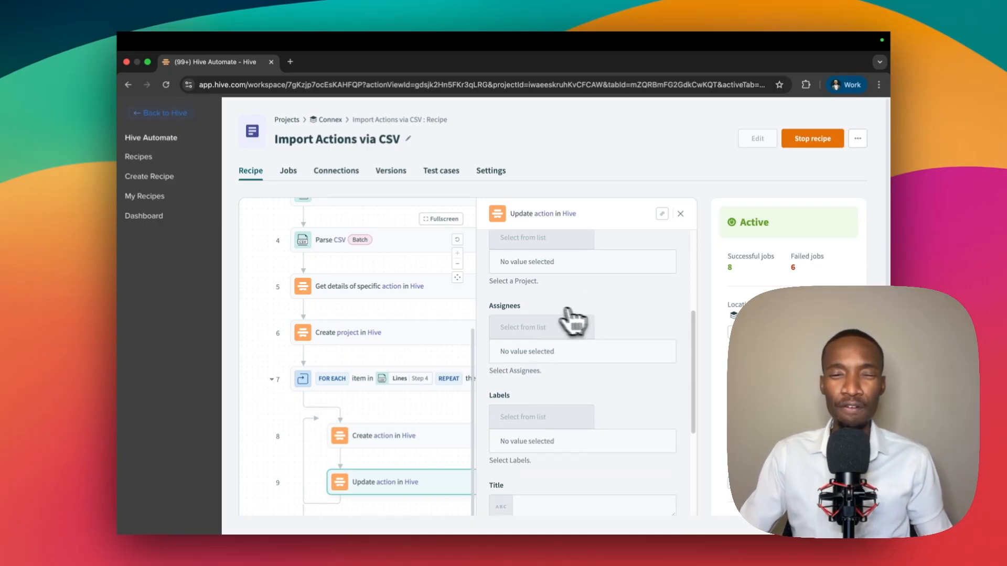
{"action": "scroll", "coordinate": [548, 326], "scroll_direction": "down", "scroll_amount": 1}
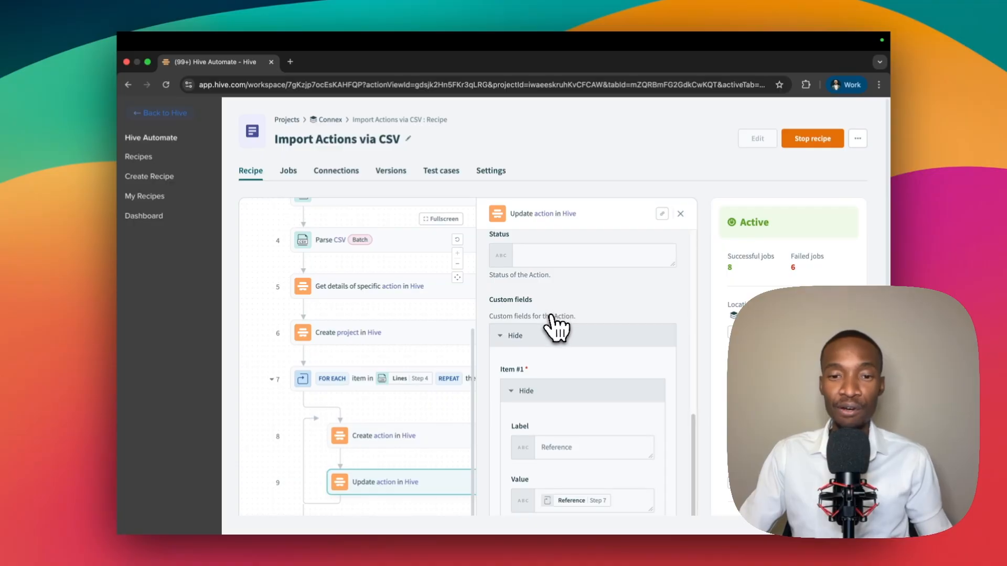
{"action": "scroll", "coordinate": [557, 328], "scroll_direction": "down", "scroll_amount": 1}
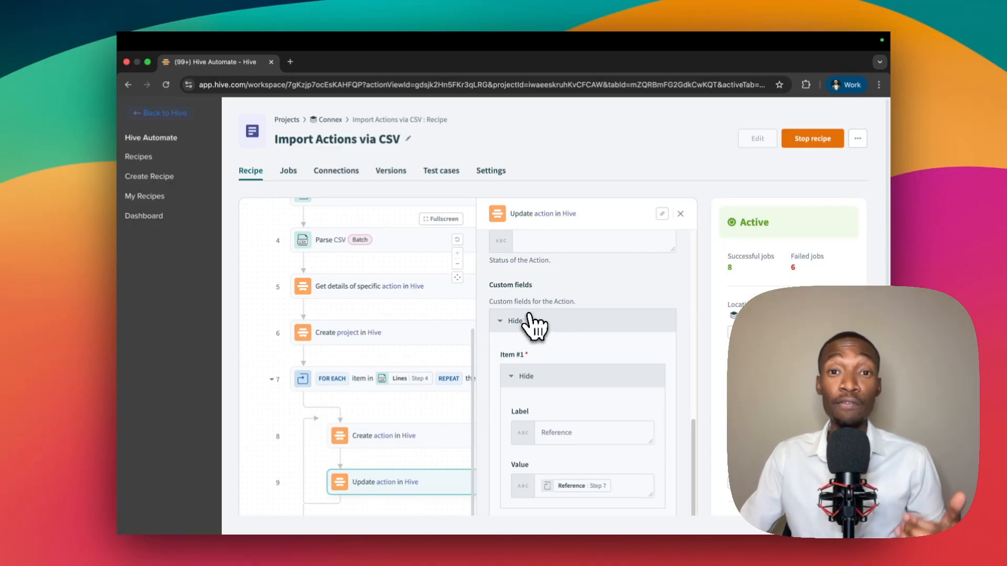
{"action": "scroll", "coordinate": [531, 320], "scroll_direction": "down", "scroll_amount": 3}
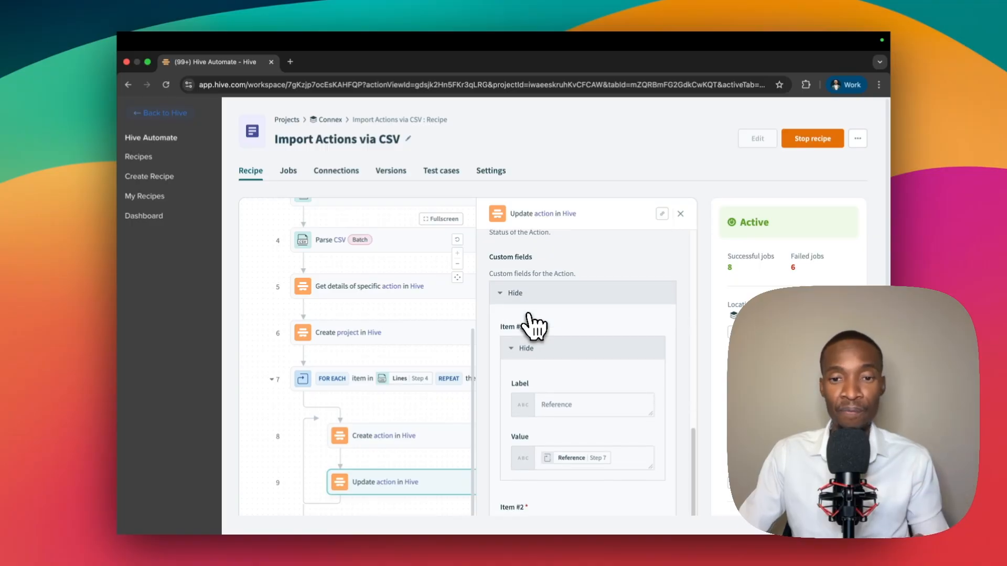
{"action": "scroll", "coordinate": [543, 333], "scroll_direction": "down", "scroll_amount": 4}
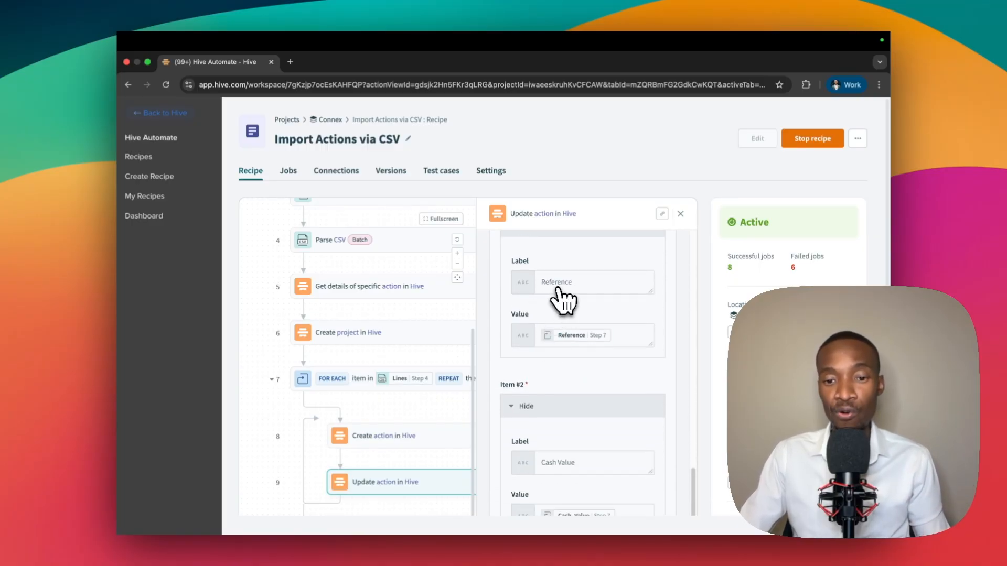
{"action": "scroll", "coordinate": [568, 308], "scroll_direction": "down", "scroll_amount": 2}
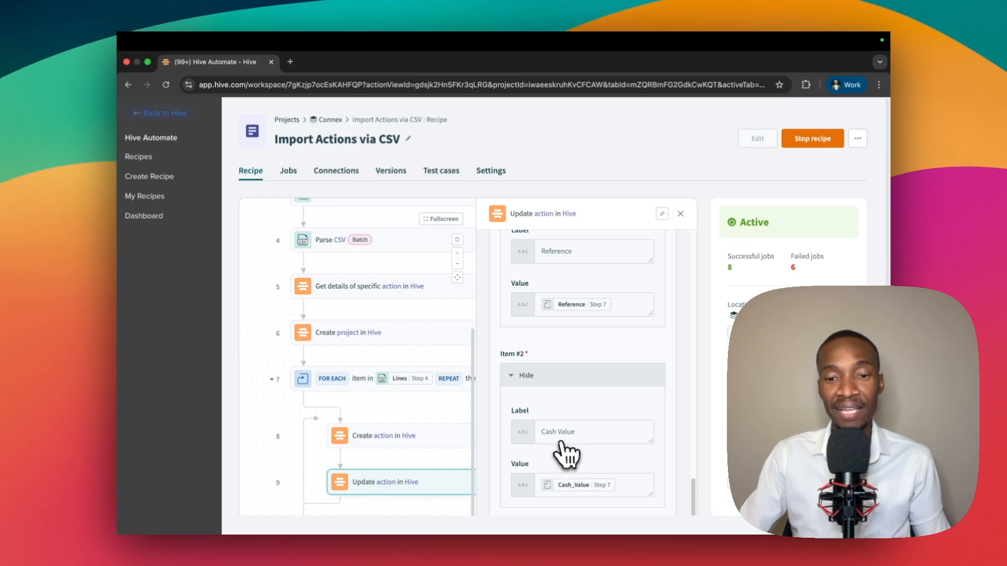
{"action": "scroll", "coordinate": [603, 438], "scroll_direction": "up", "scroll_amount": 1}
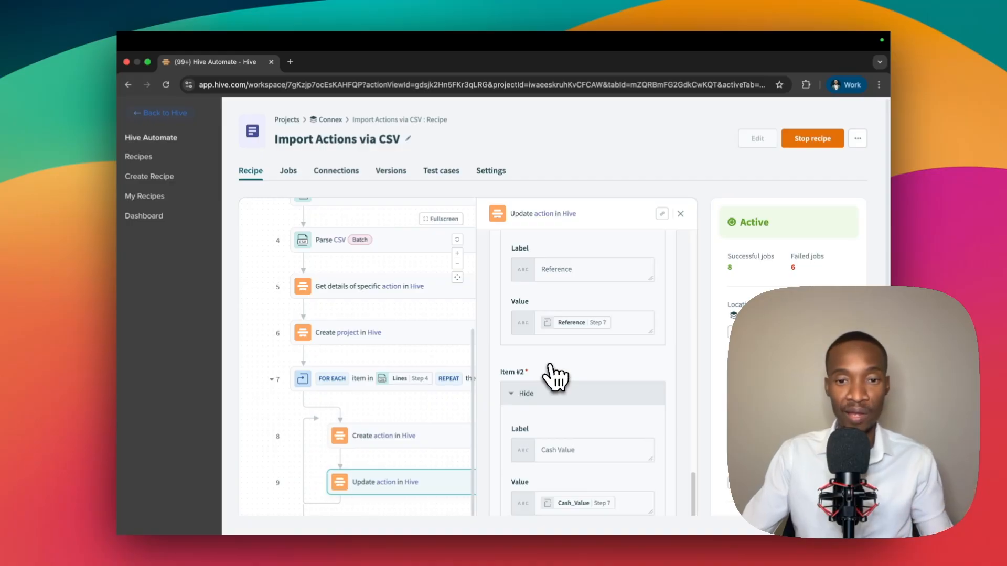
{"action": "scroll", "coordinate": [551, 375], "scroll_direction": "up", "scroll_amount": 1}
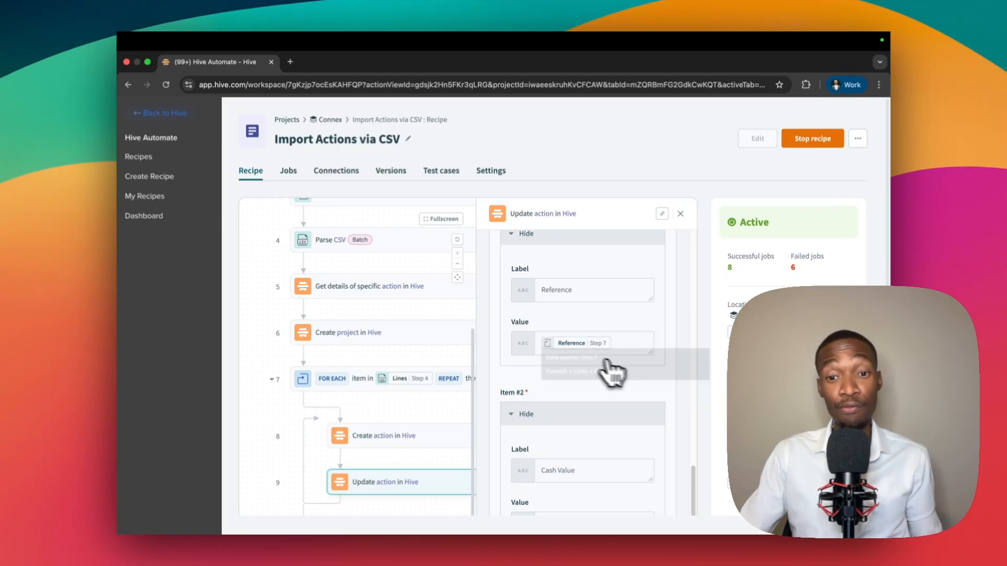
{"action": "scroll", "coordinate": [613, 363], "scroll_direction": "down", "scroll_amount": 3}
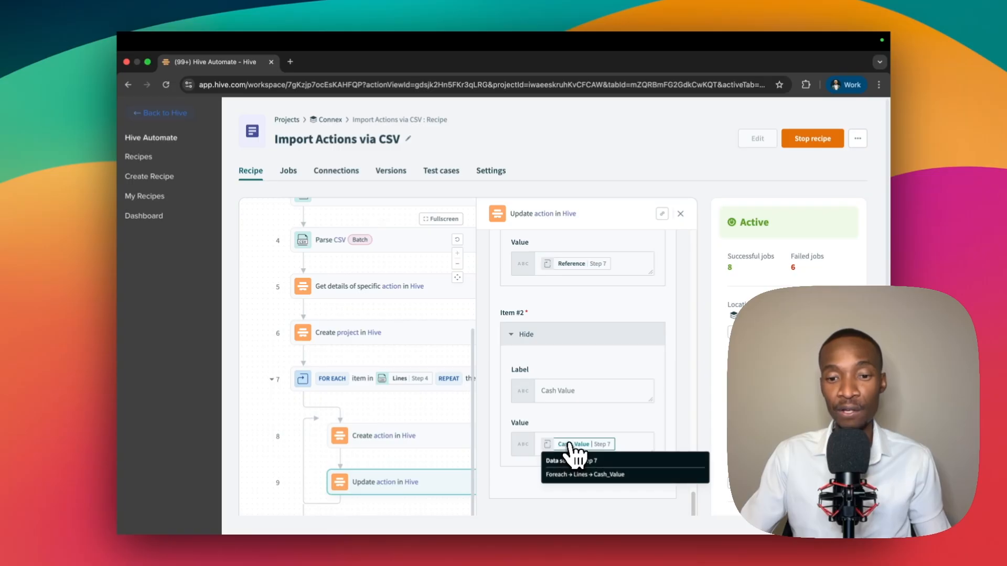
{"action": "mouse_move", "coordinate": [583, 447]}
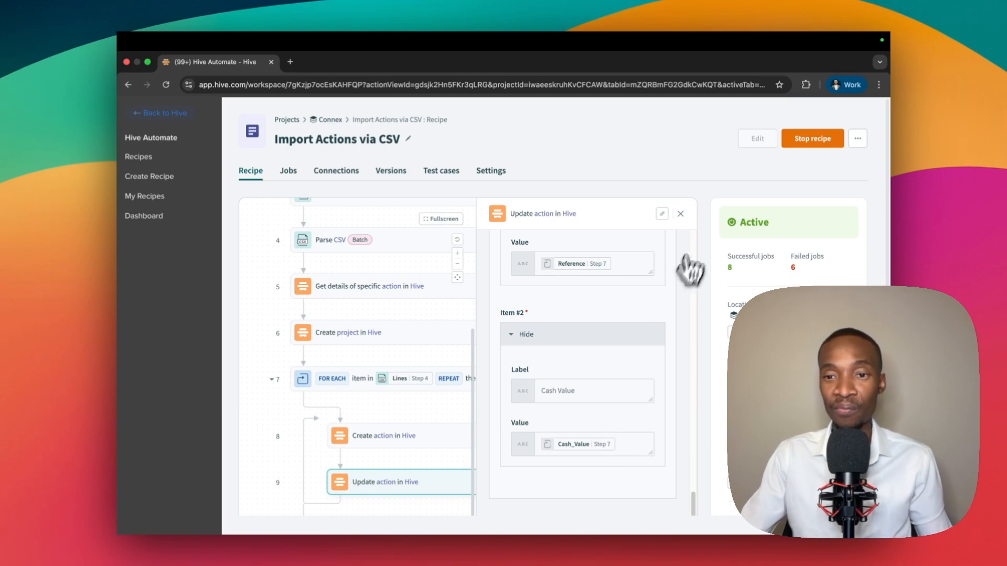
- Close the Update action details and fit the whole recipe flow into view
{"action": "left_click", "coordinate": [680, 213]}
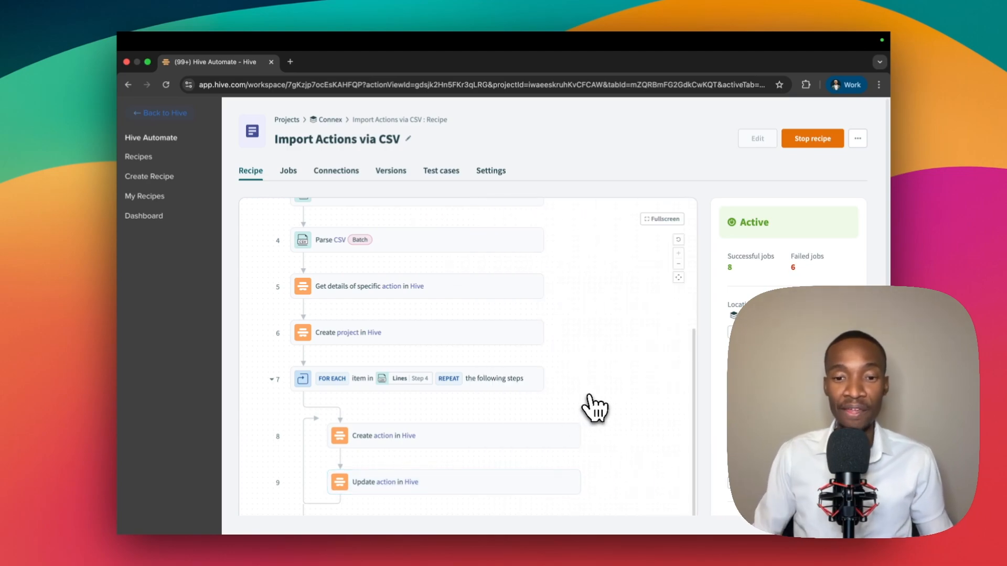
{"action": "scroll", "coordinate": [603, 393], "scroll_direction": "up", "scroll_amount": 1}
{"action": "left_click", "coordinate": [679, 278]}
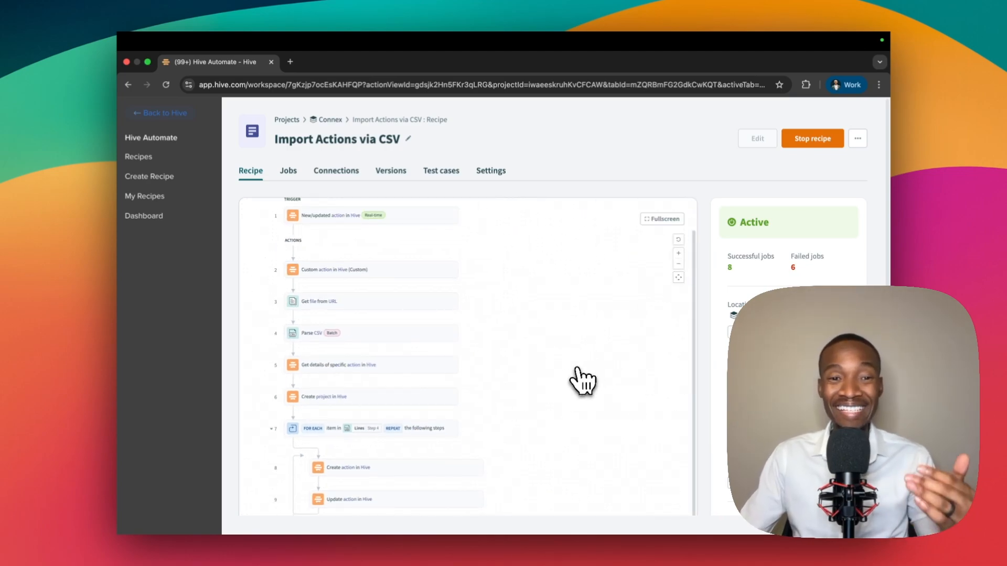